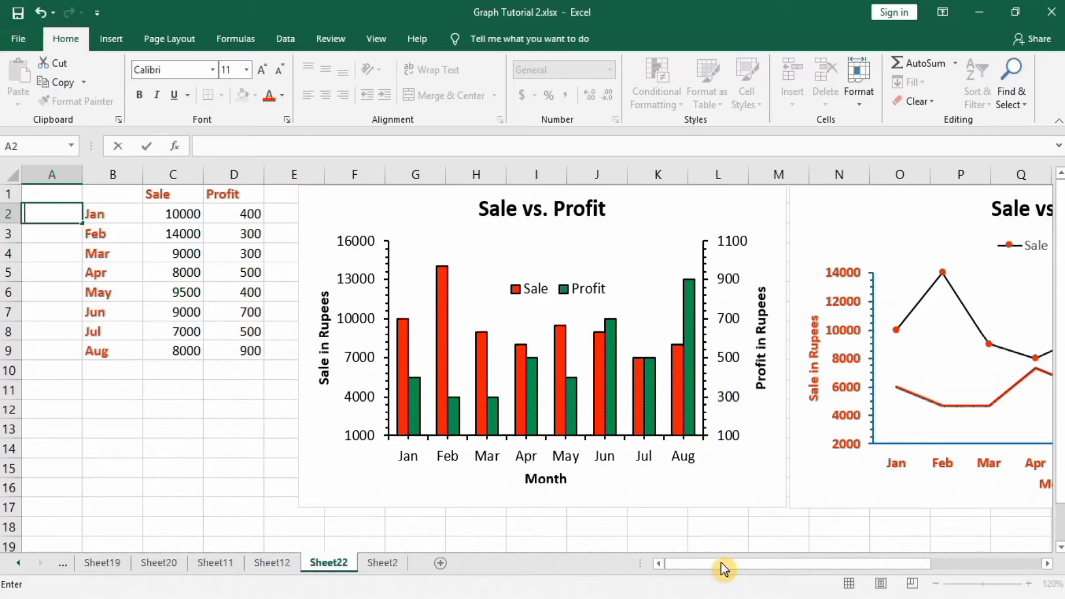
# Step: On the first sheet, select the month, Sale and Profit table including its headers
pyautogui.moveTo(722, 561); pyautogui.dragTo(787, 567)
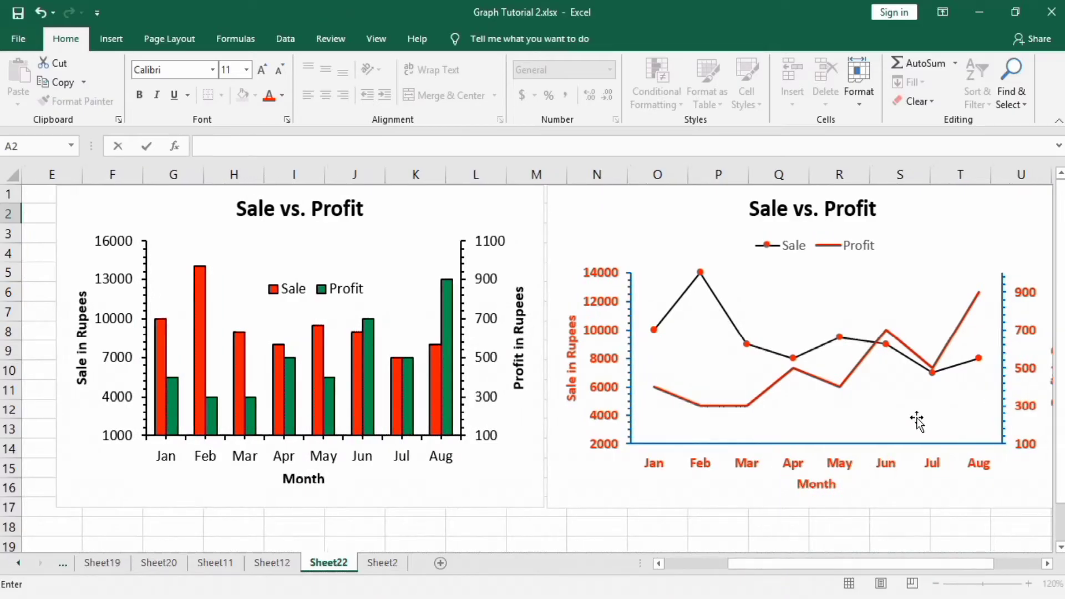
pyautogui.moveTo(803, 566); pyautogui.dragTo(724, 565)
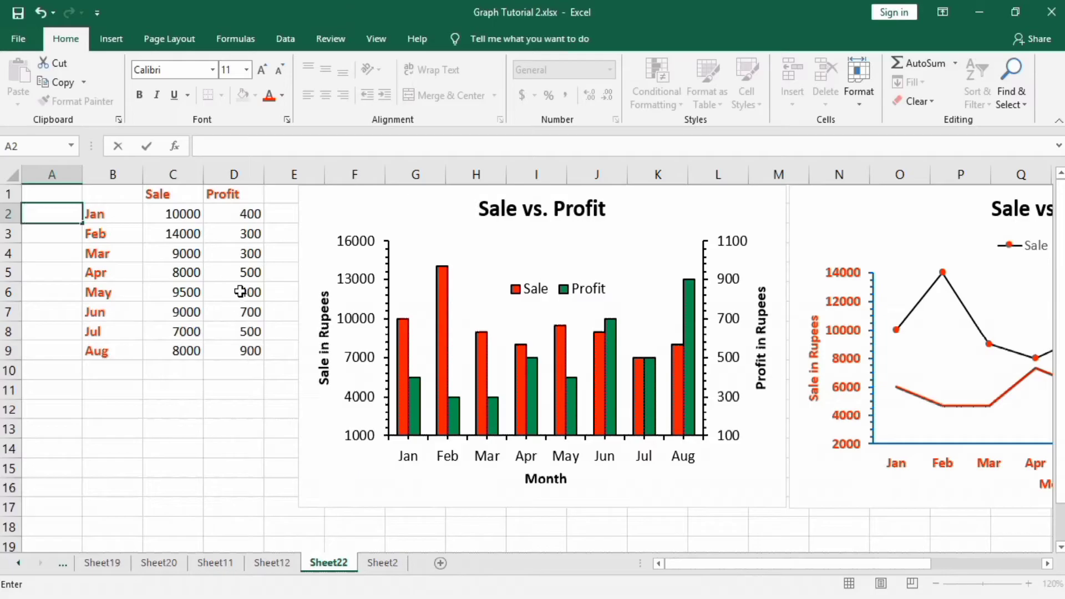
pyautogui.click(250, 352)
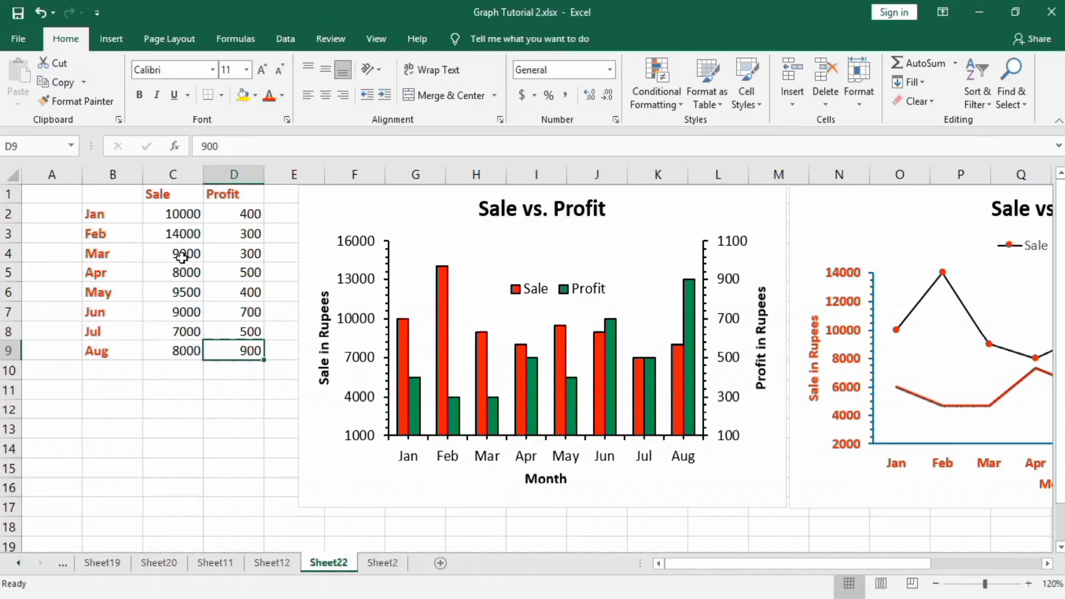
pyautogui.click(242, 390)
pyautogui.moveTo(251, 356); pyautogui.dragTo(197, 220)
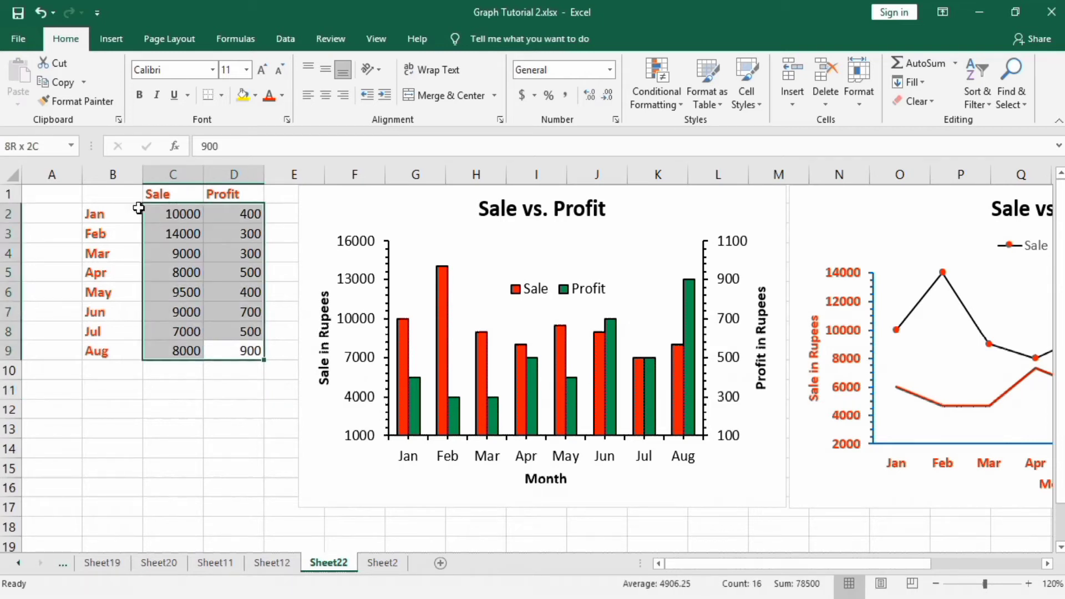
pyautogui.moveTo(196, 219); pyautogui.dragTo(131, 199)
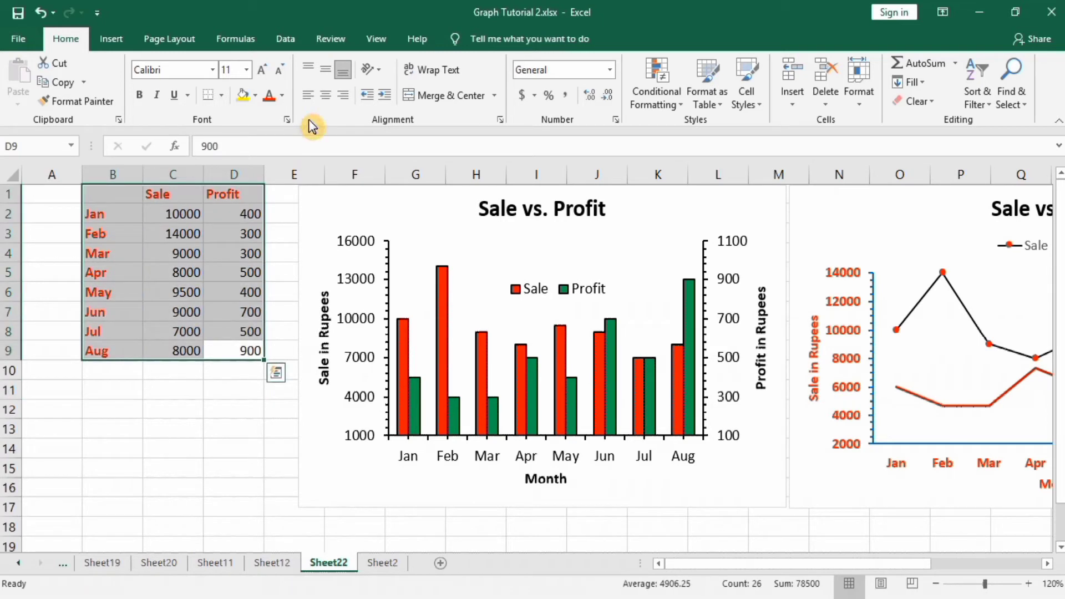
# Step: Insert a clustered column chart of the selected Sale and Profit data
pyautogui.click(112, 46)
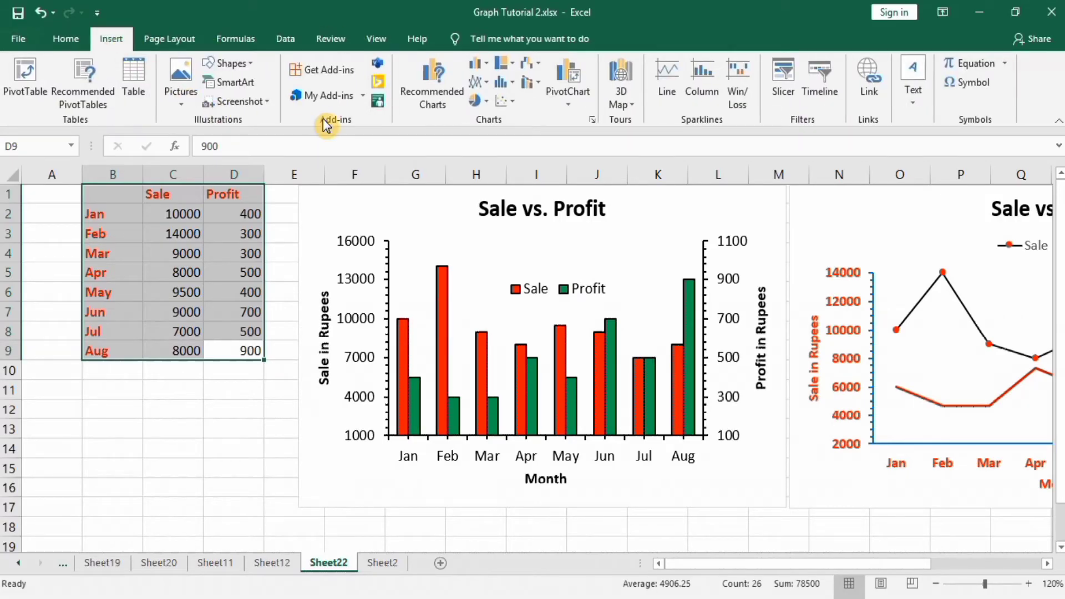
pyautogui.click(486, 65)
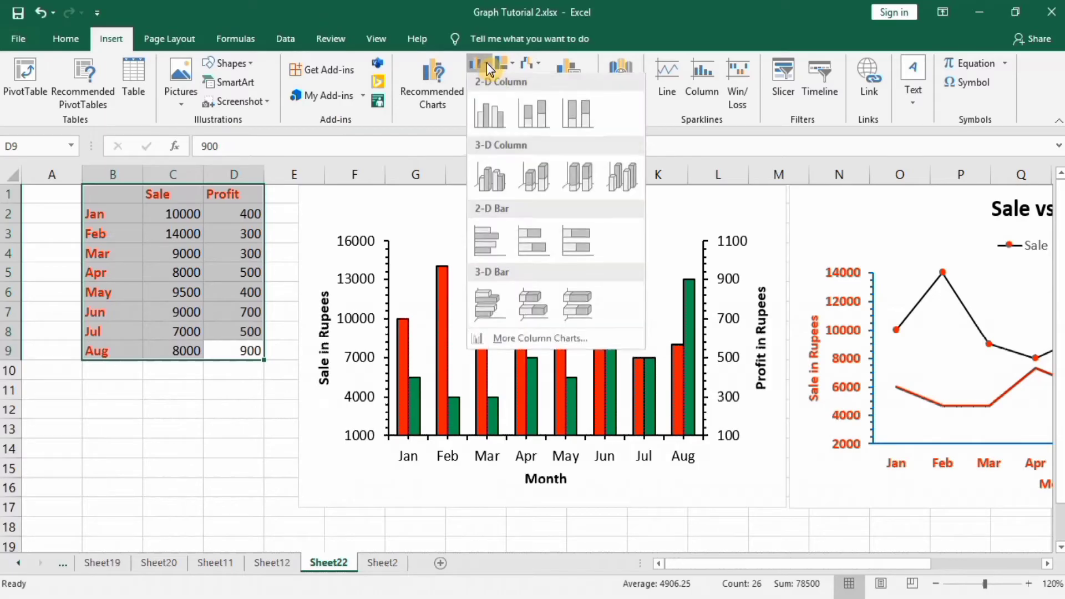
pyautogui.click(490, 118)
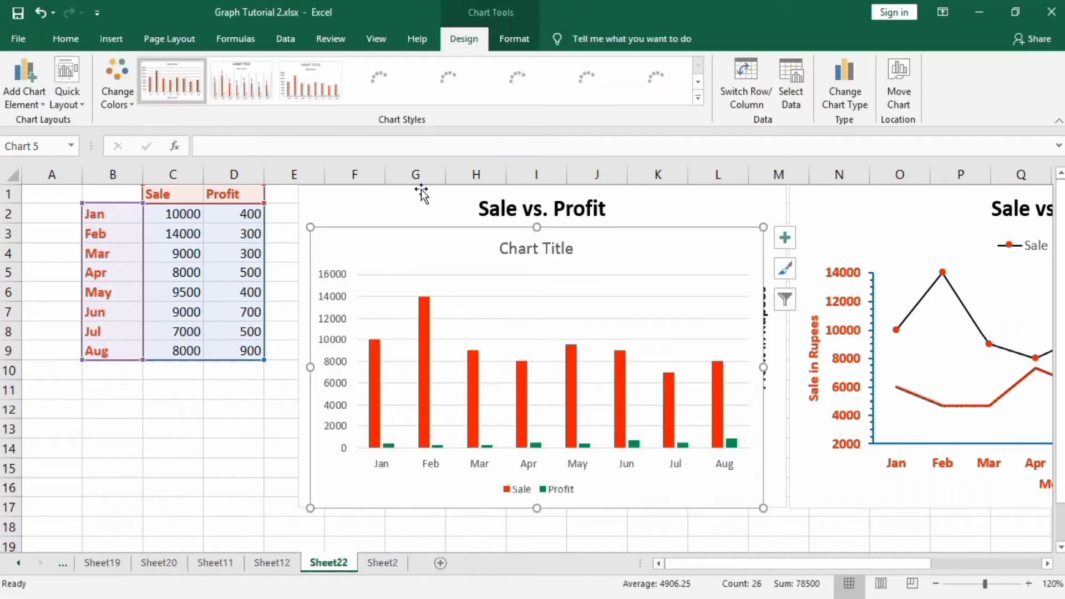
pyautogui.click(390, 452)
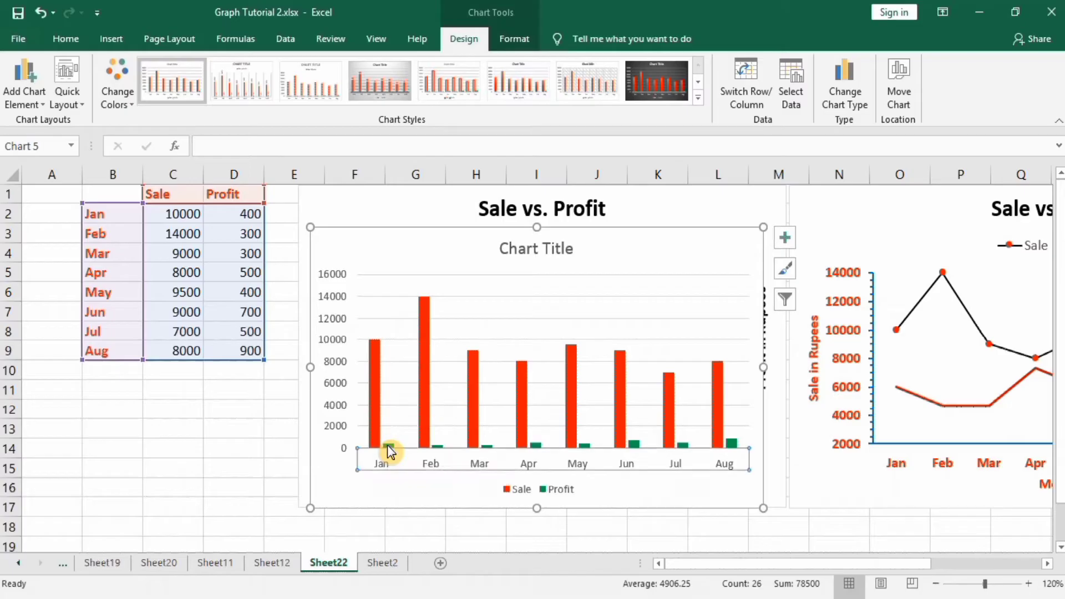
pyautogui.click(387, 444)
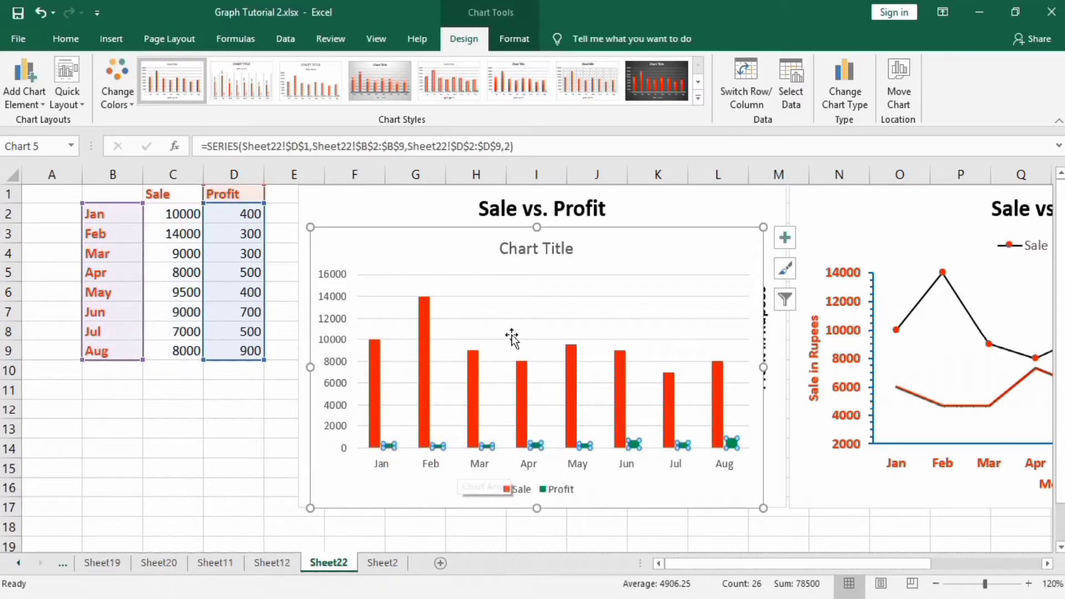
pyautogui.click(330, 475)
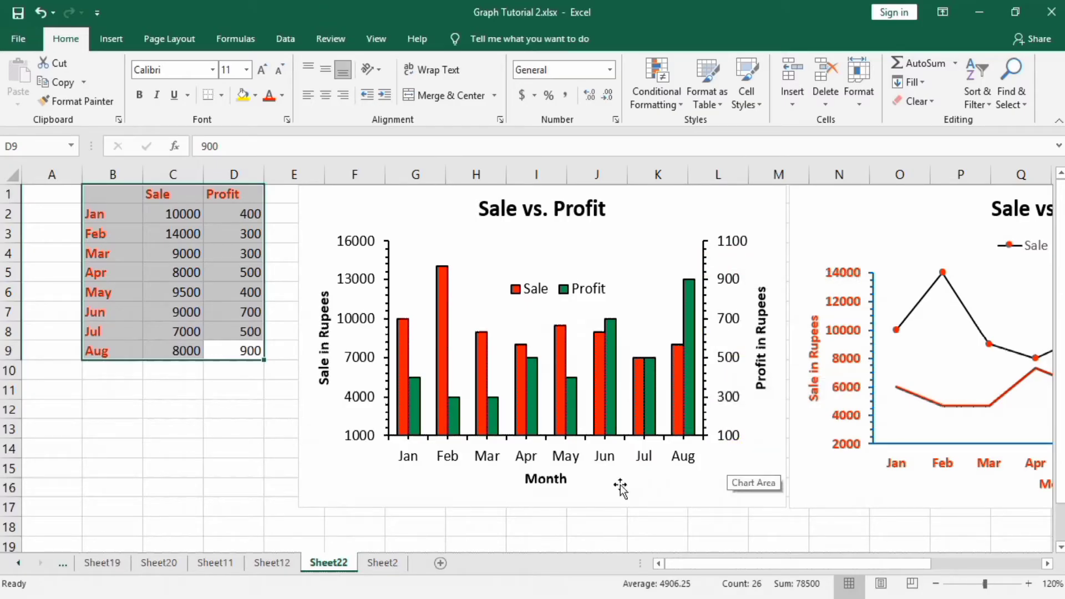
# Step: Switch to Sheet2, zoom to 120% and select the table B2:D10
pyautogui.click(386, 563)
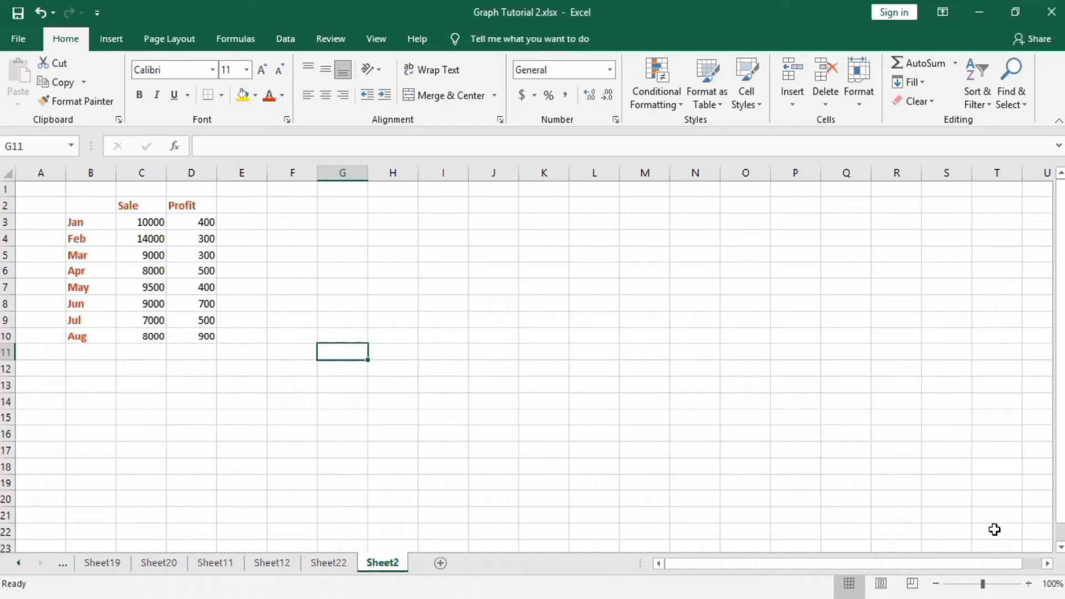
pyautogui.click(1030, 583)
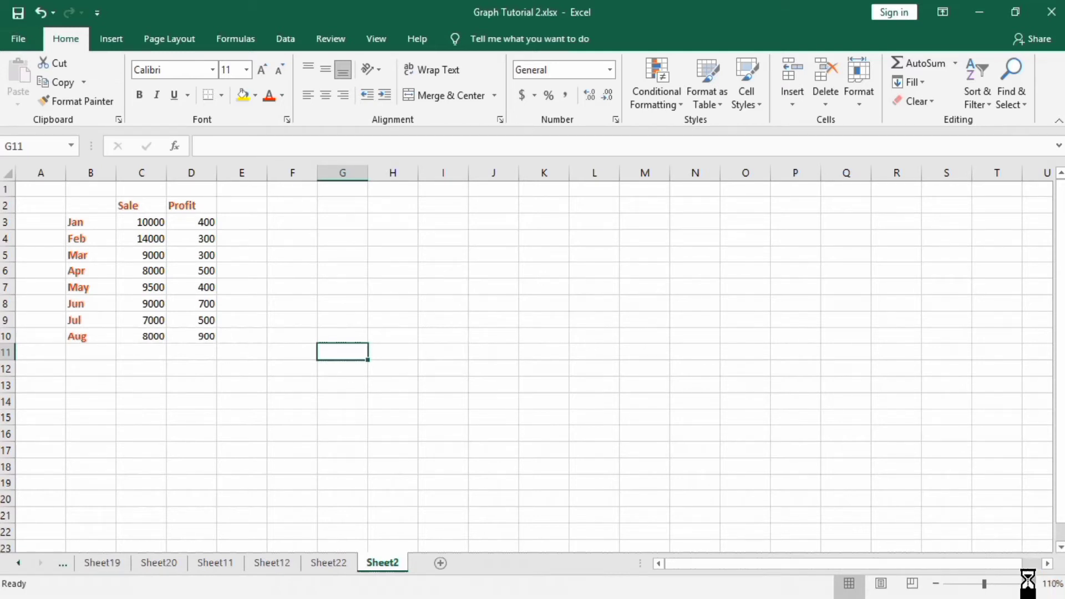
pyautogui.click(1029, 584)
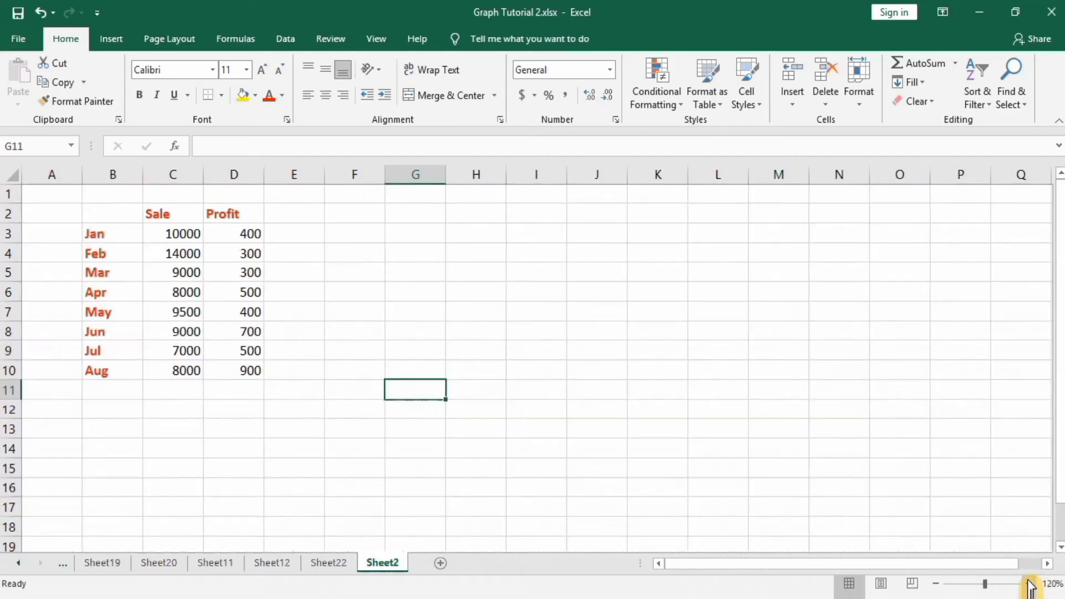
pyautogui.click(249, 368)
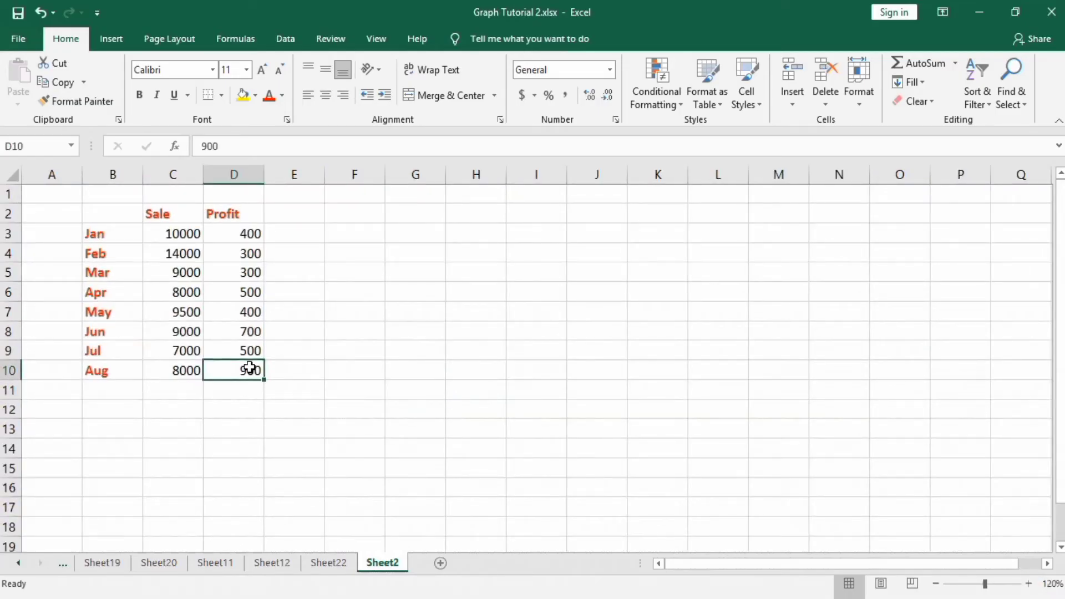
pyautogui.moveTo(249, 367); pyautogui.dragTo(132, 218)
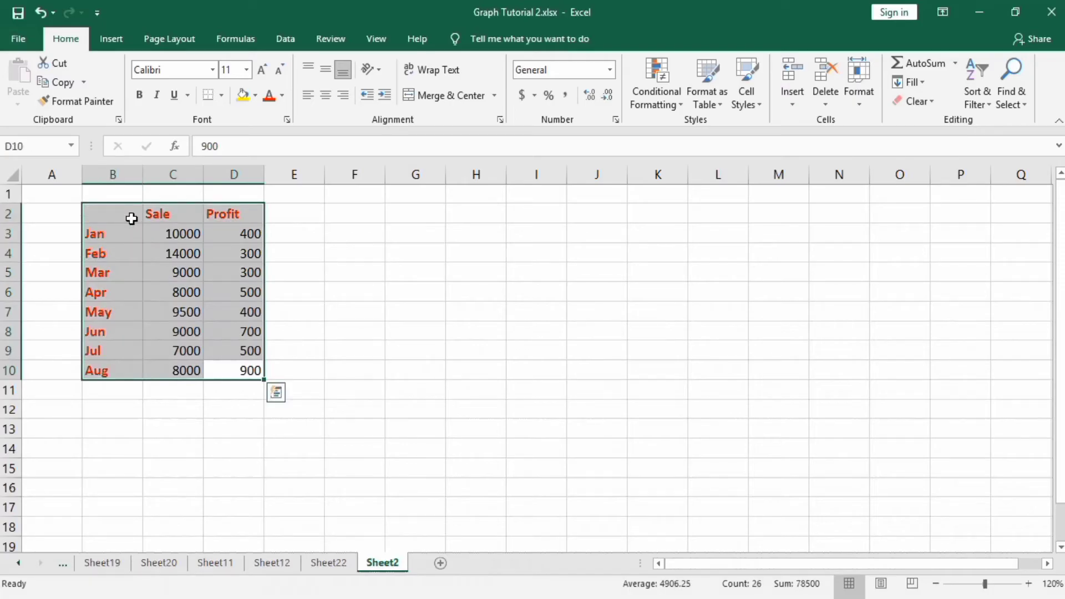
pyautogui.click(112, 40)
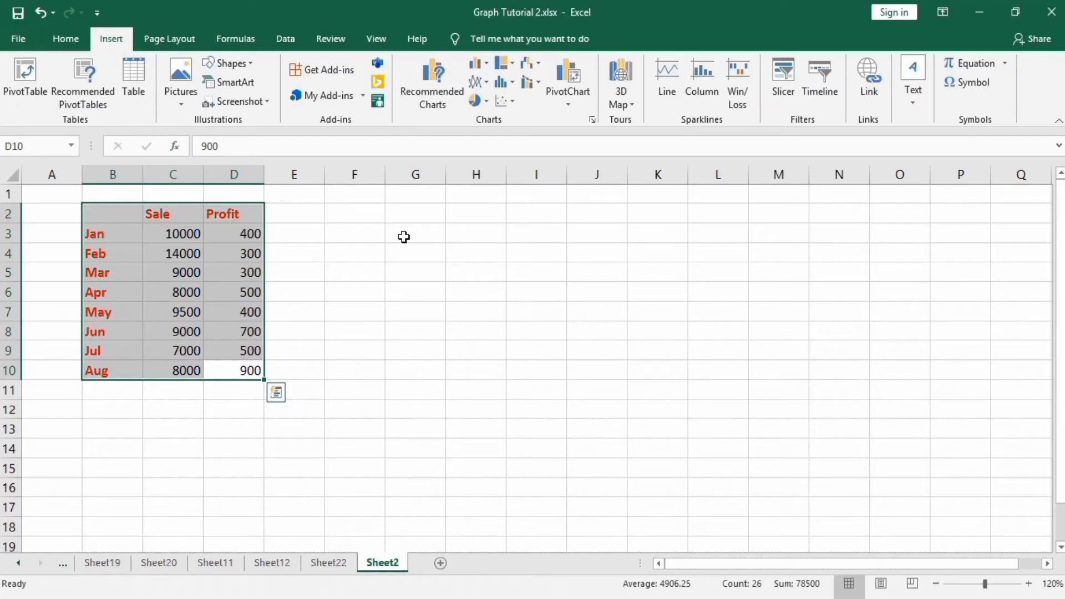
# Step: Insert a Clustered Column – Line on Secondary Axis combo chart, nudged up and widened
pyautogui.click(539, 82)
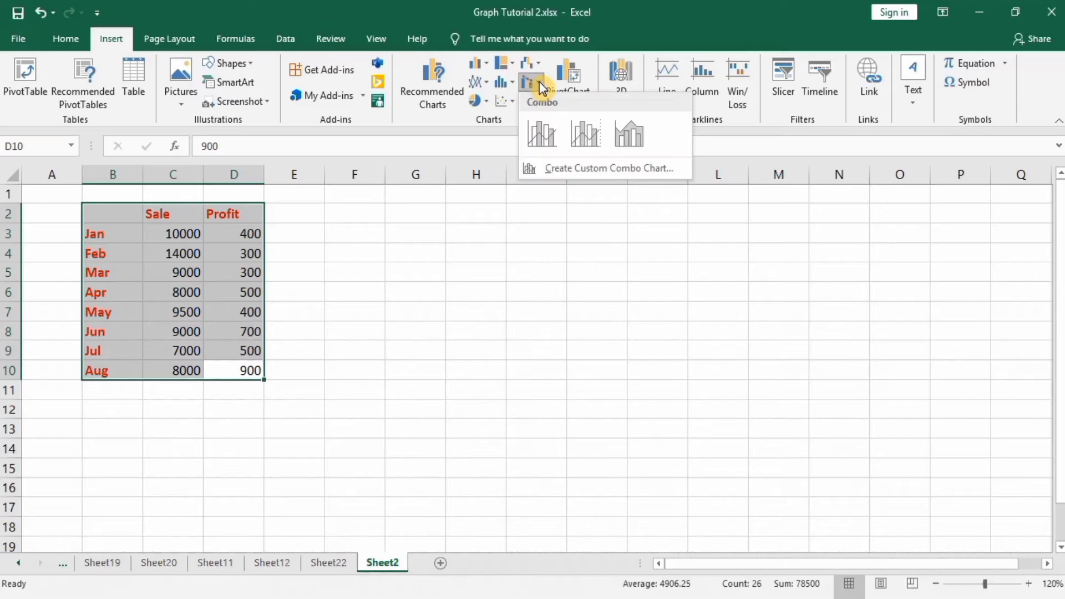
pyautogui.click(595, 137)
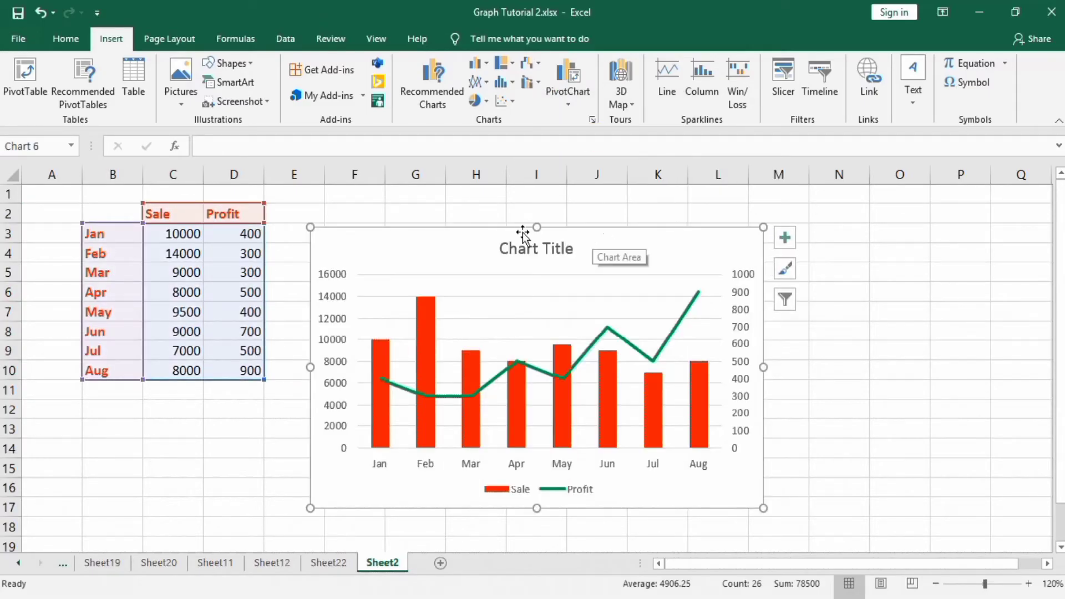
pyautogui.moveTo(536, 219); pyautogui.dragTo(536, 212)
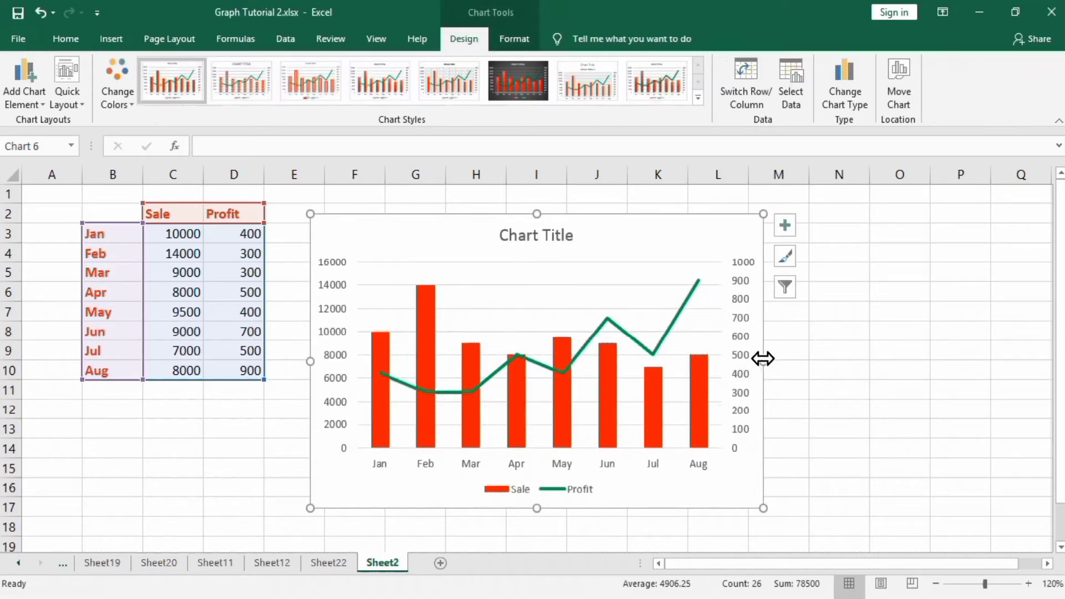
pyautogui.moveTo(764, 361); pyautogui.dragTo(779, 361)
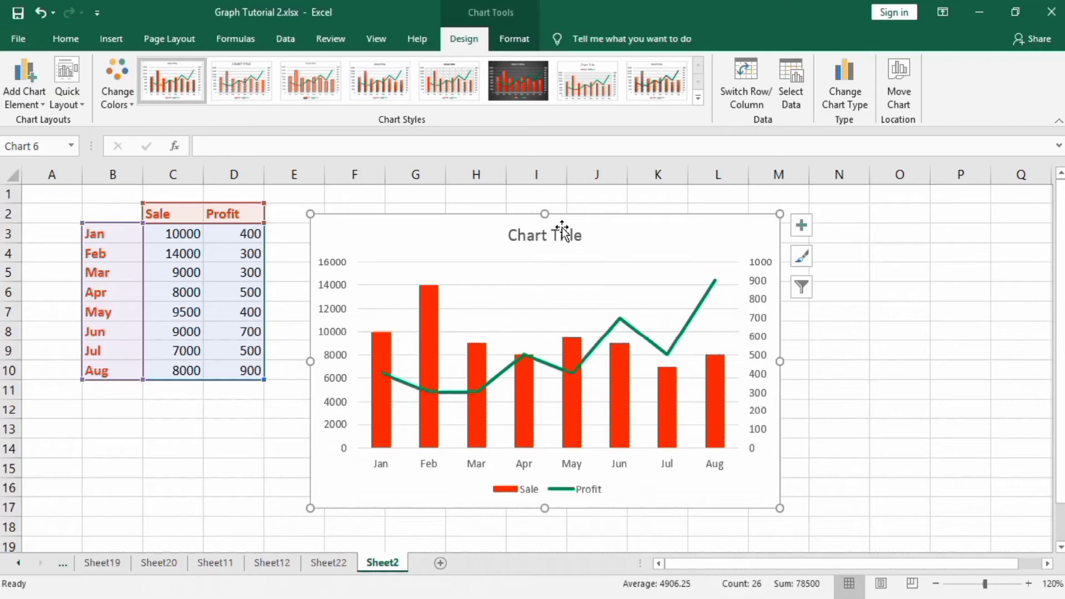
# Step: Add axis titles to the chart and select the chart title
pyautogui.click(799, 224)
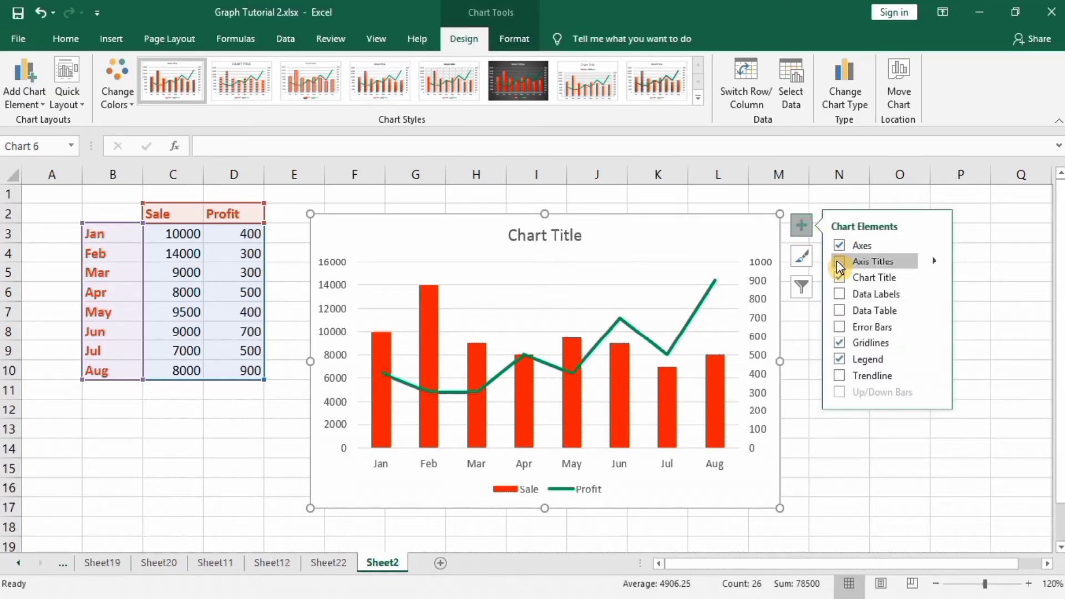
pyautogui.click(840, 261)
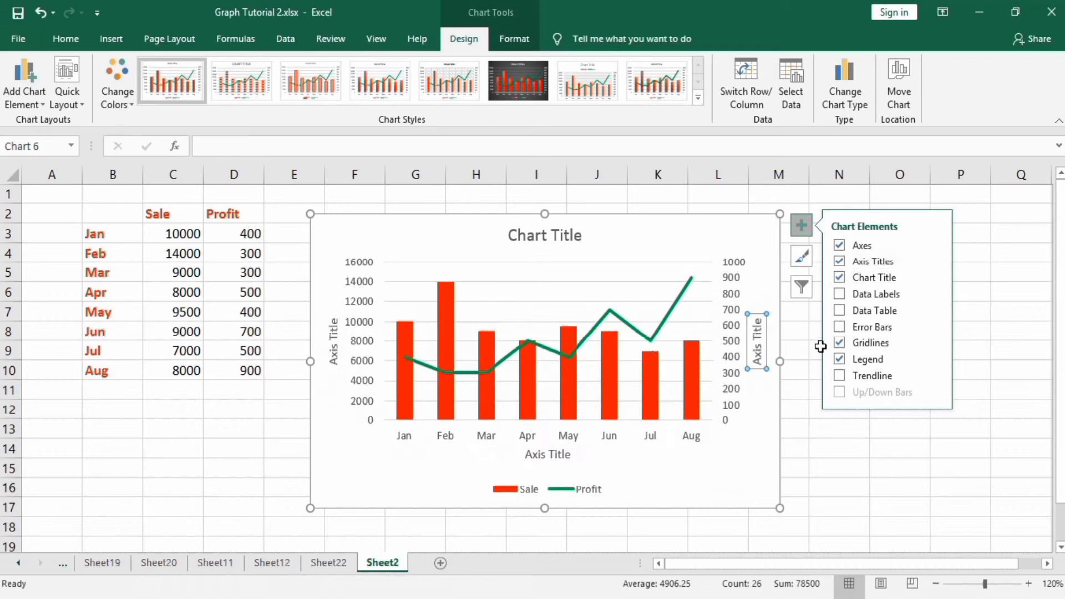
pyautogui.click(550, 234)
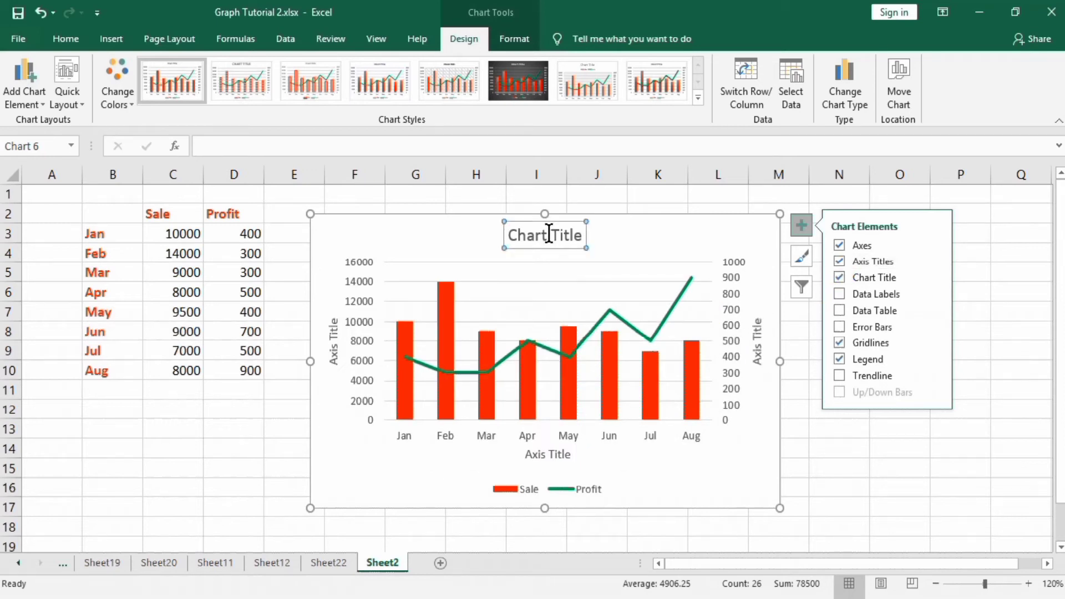
# Step: Retitle the chart 'Sales vs. Profit' and make the title bold at 18 pt
pyautogui.write('Sales vs. Profit')
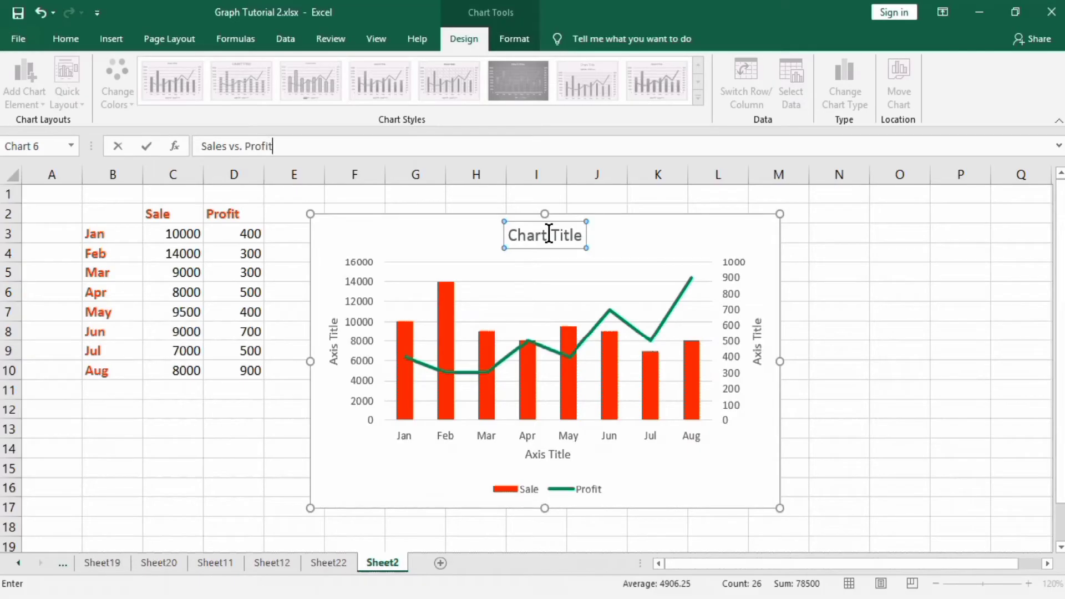
pyautogui.press('Return')
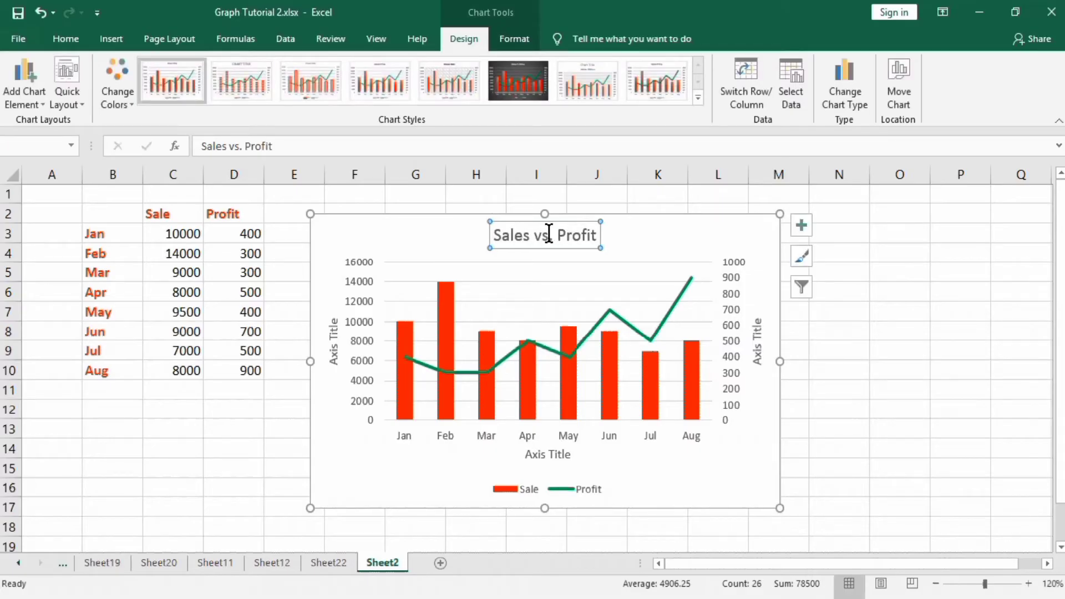
pyautogui.moveTo(495, 235); pyautogui.dragTo(597, 235)
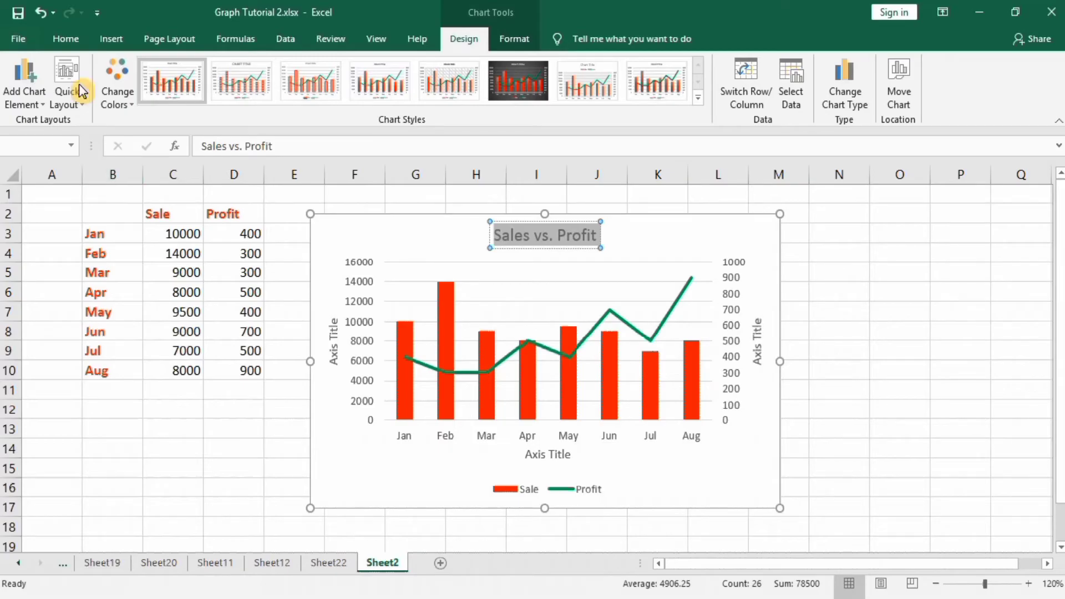
pyautogui.click(73, 42)
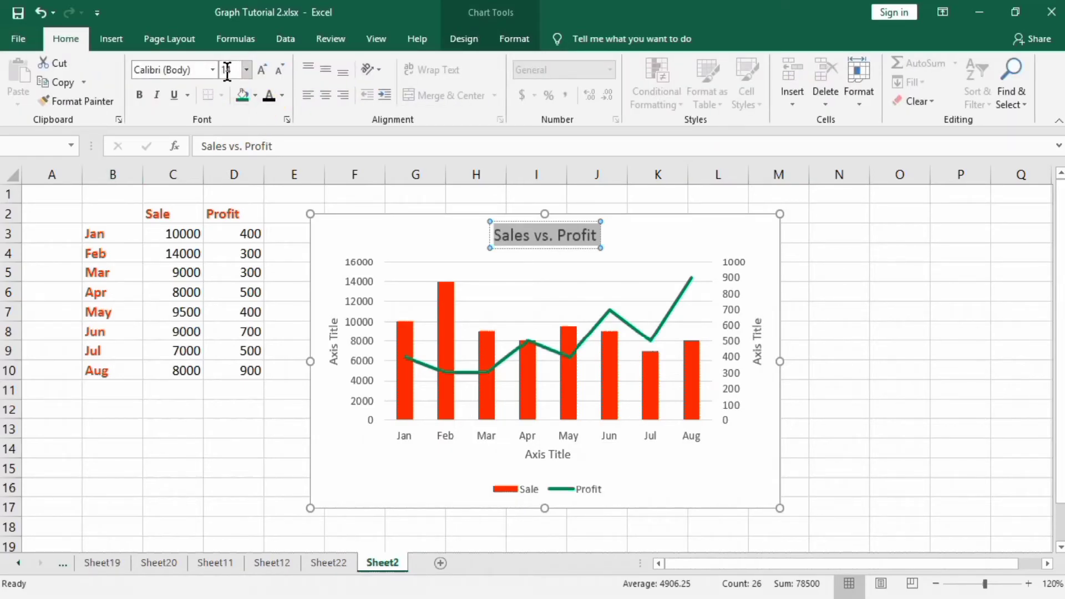
pyautogui.click(141, 97)
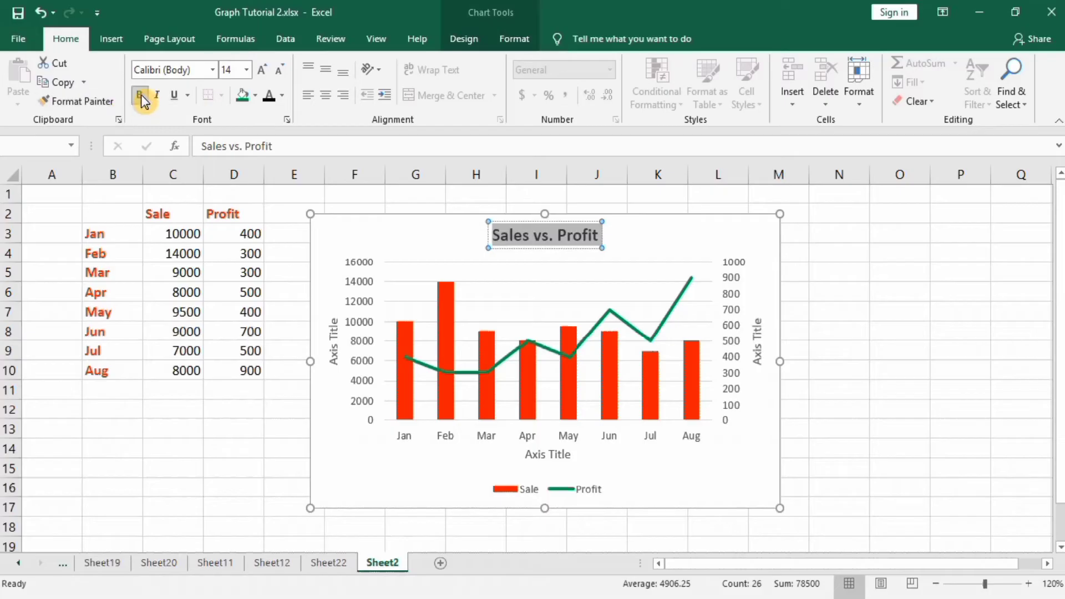
pyautogui.click(247, 71)
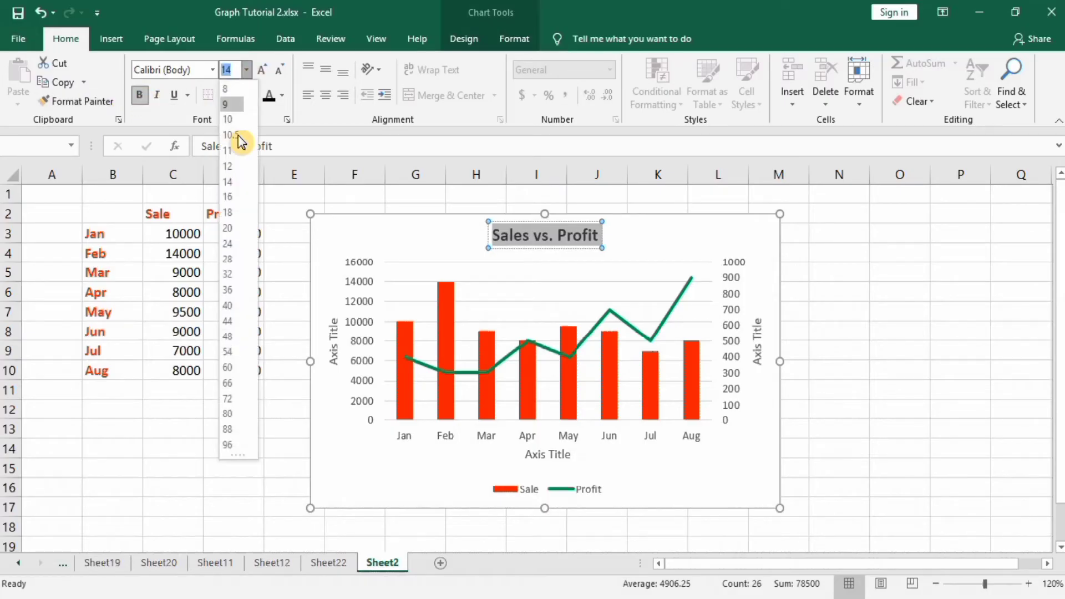
pyautogui.click(234, 213)
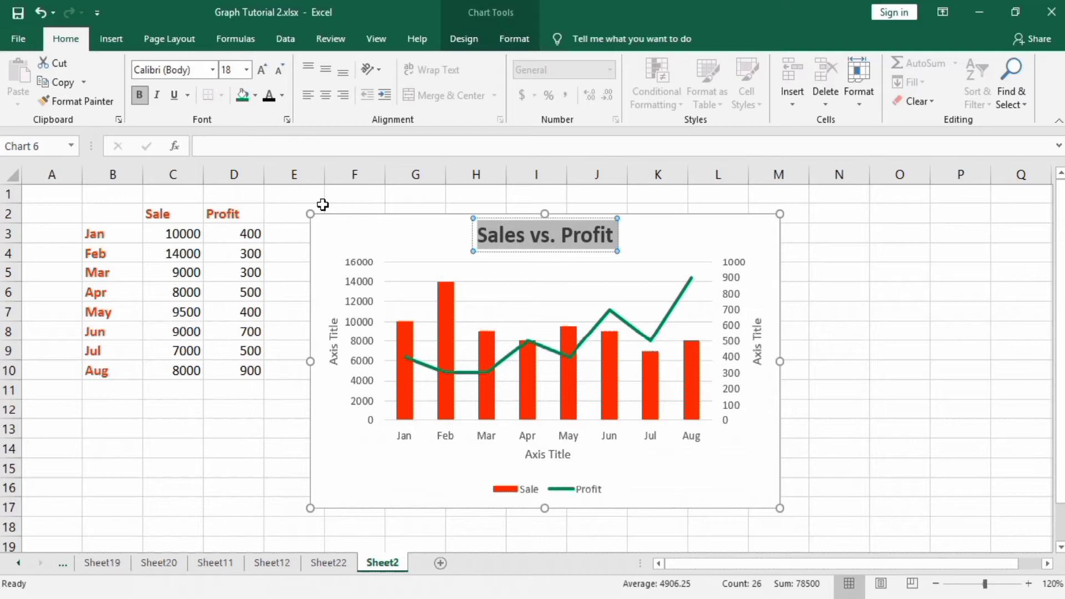
# Step: Title the left axis 'Sale in Rupees' and the secondary axis 'Profit in Rupees'
pyautogui.click(333, 348)
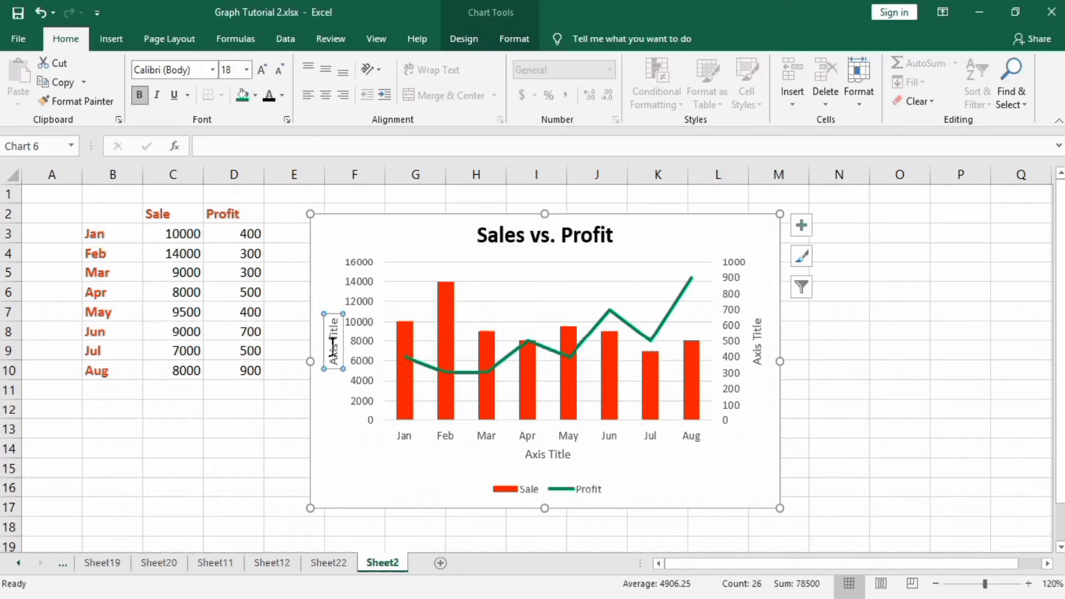
pyautogui.write('Sale in Rupees')
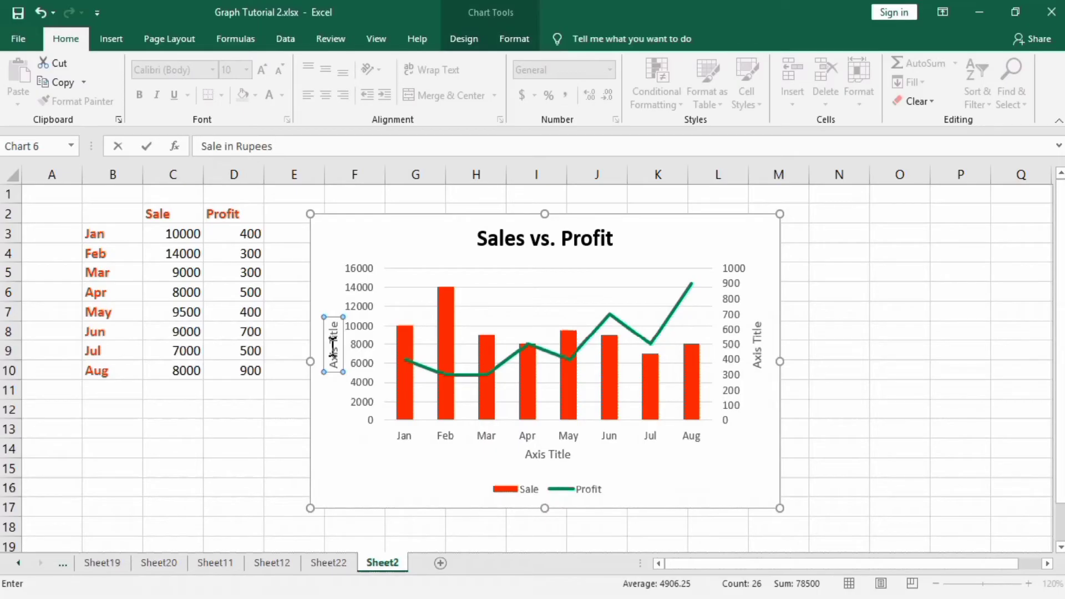
pyautogui.press('Return')
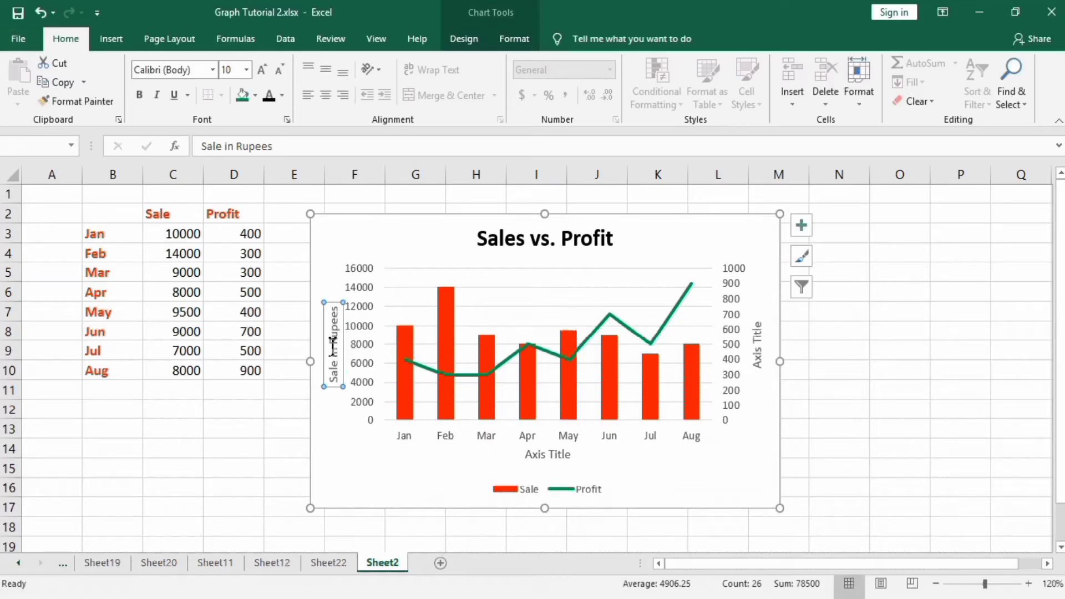
pyautogui.click(758, 345)
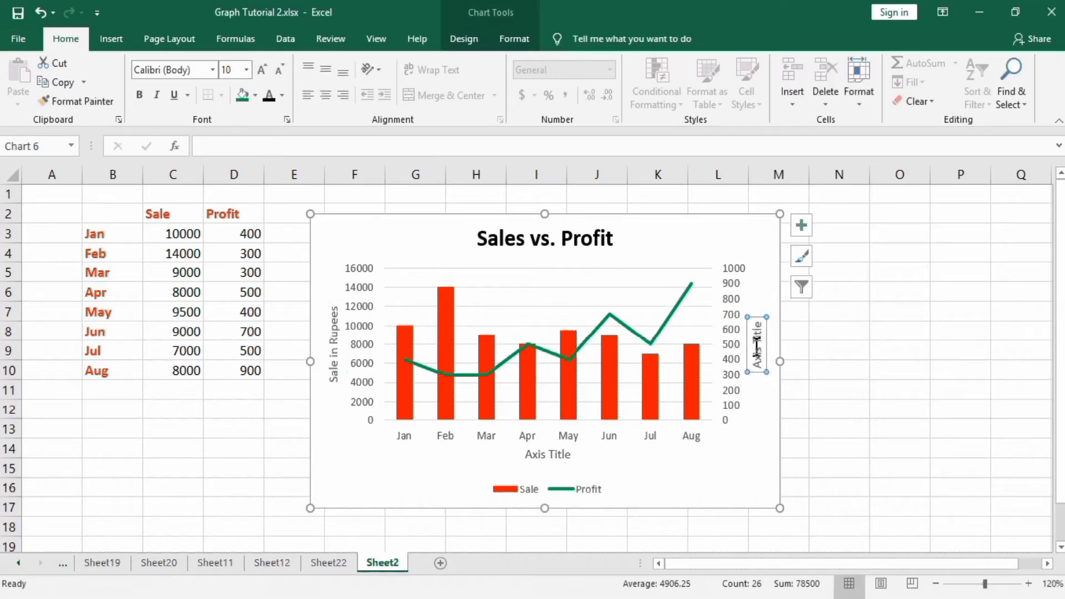
pyautogui.write('Profit in Rupees')
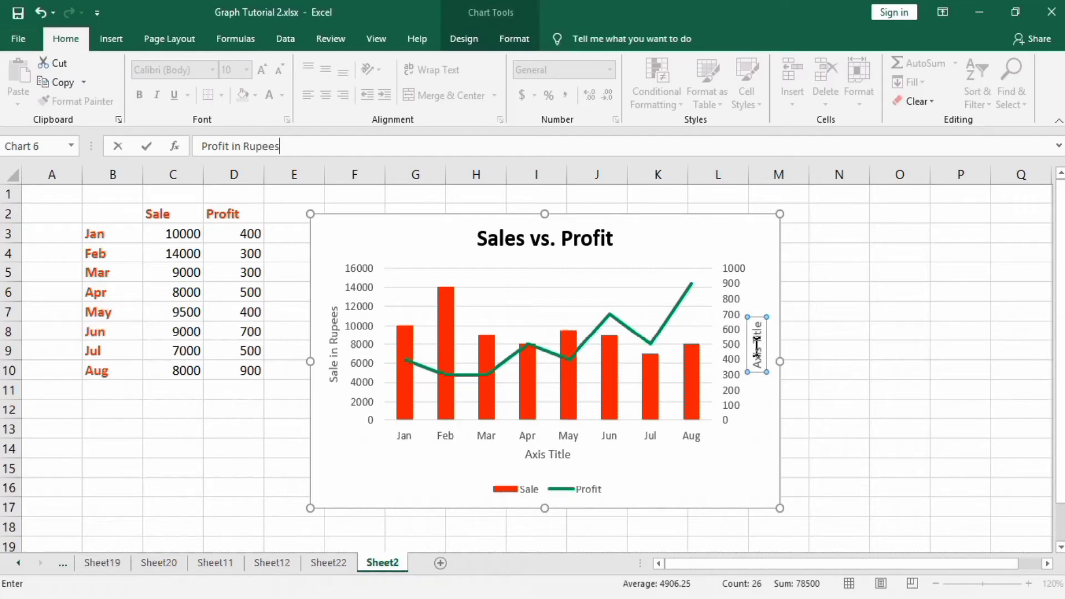
pyautogui.press('Return')
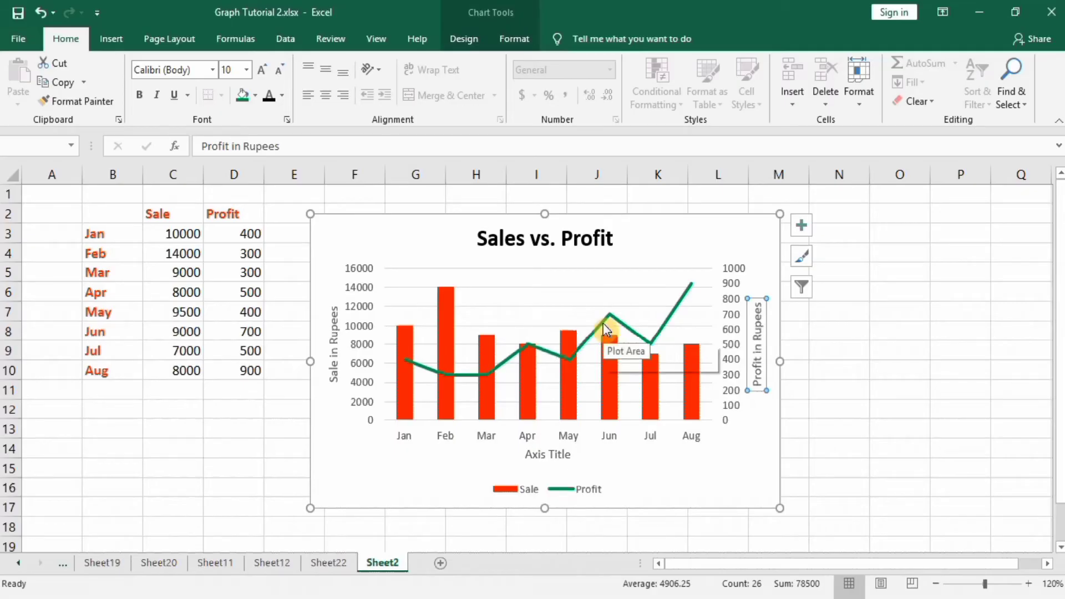
pyautogui.moveTo(568, 379)
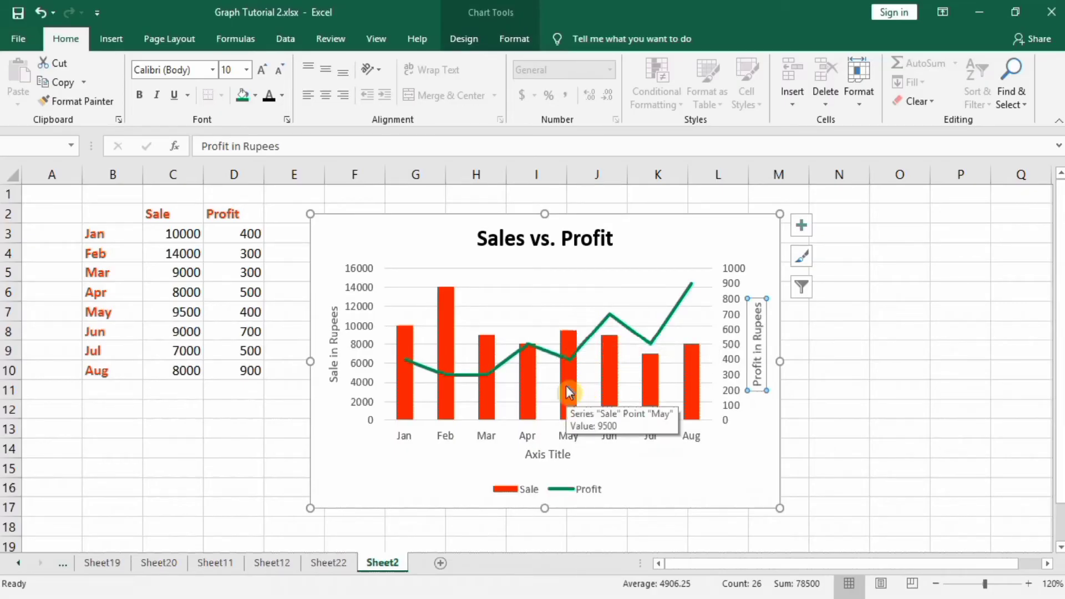
# Step: Change the Sale series chart type to Stacked Line so it matches Profit
pyautogui.click(567, 380)
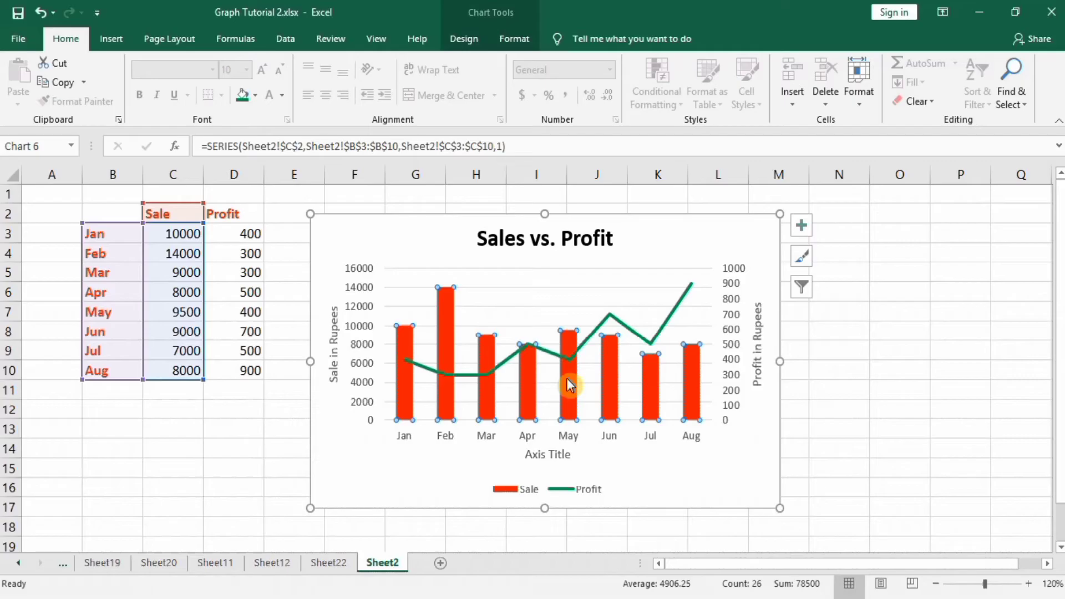
pyautogui.rightClick(568, 384)
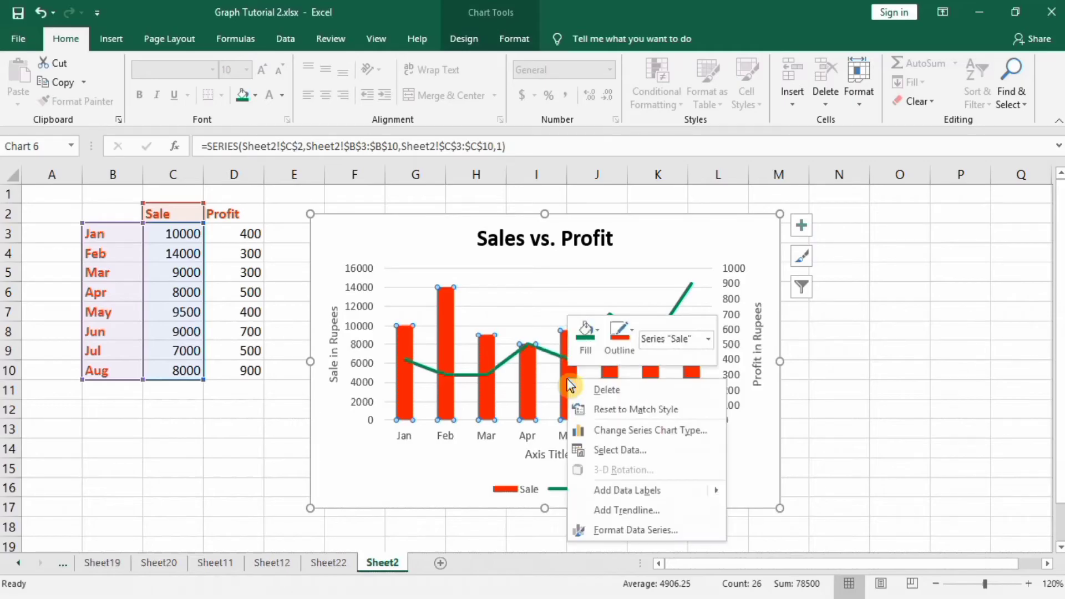
pyautogui.click(614, 429)
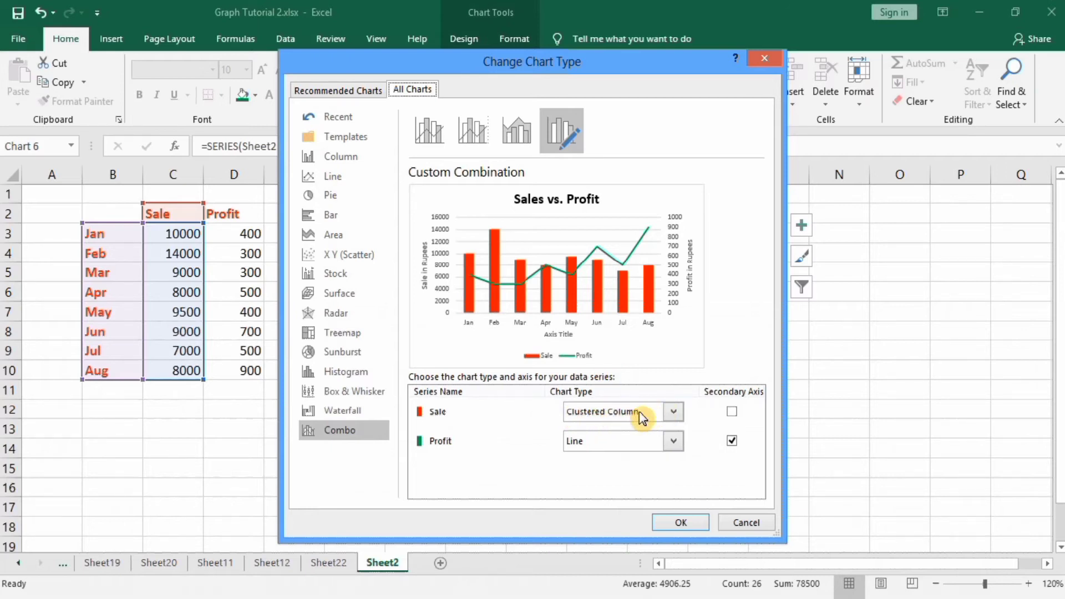
pyautogui.click(675, 412)
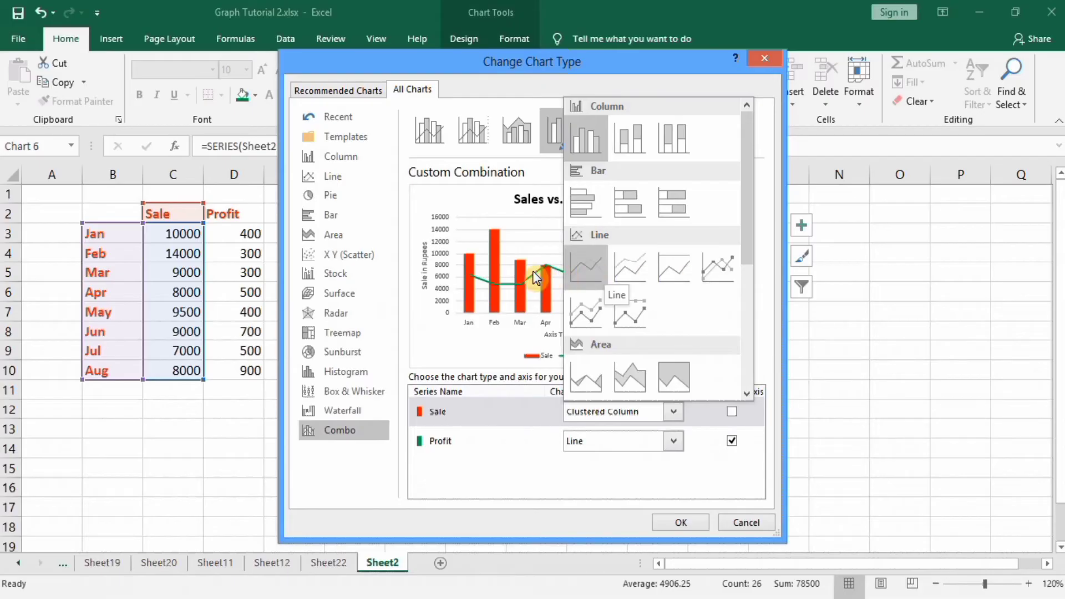
pyautogui.click(624, 270)
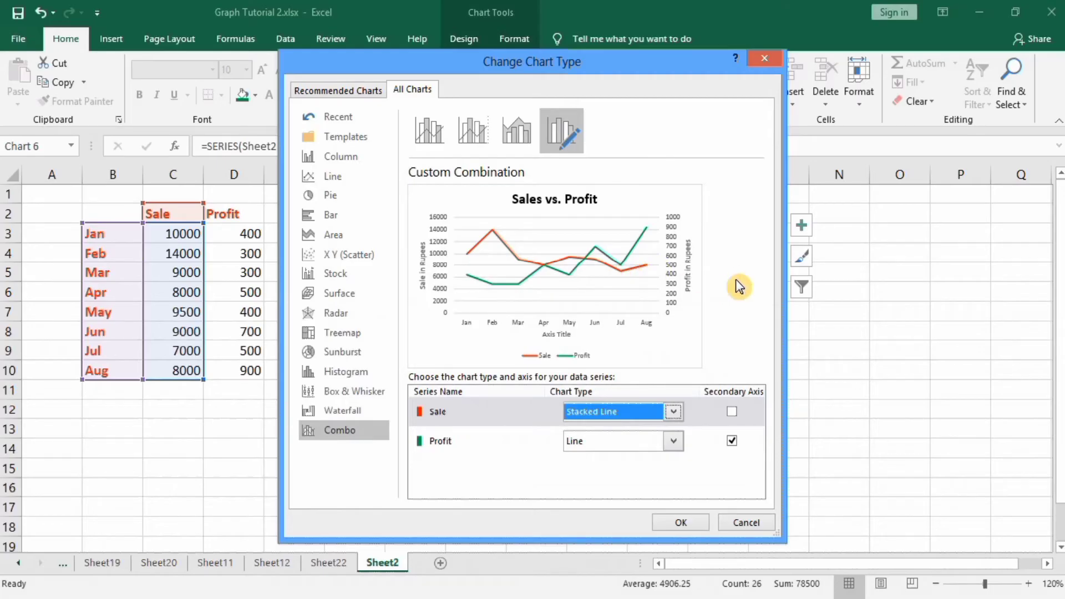
pyautogui.click(681, 525)
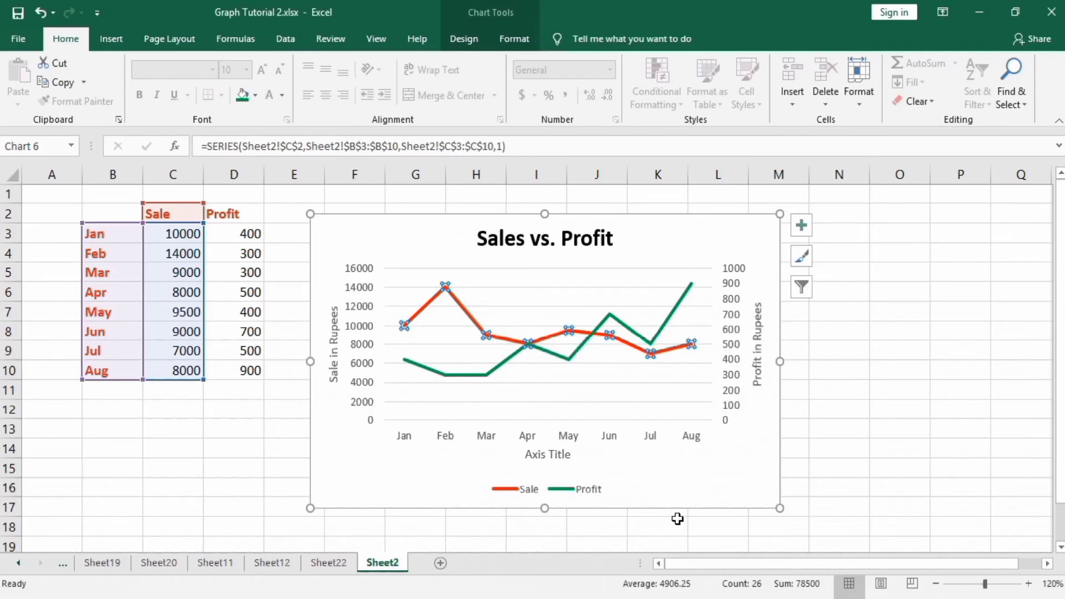
pyautogui.click(746, 467)
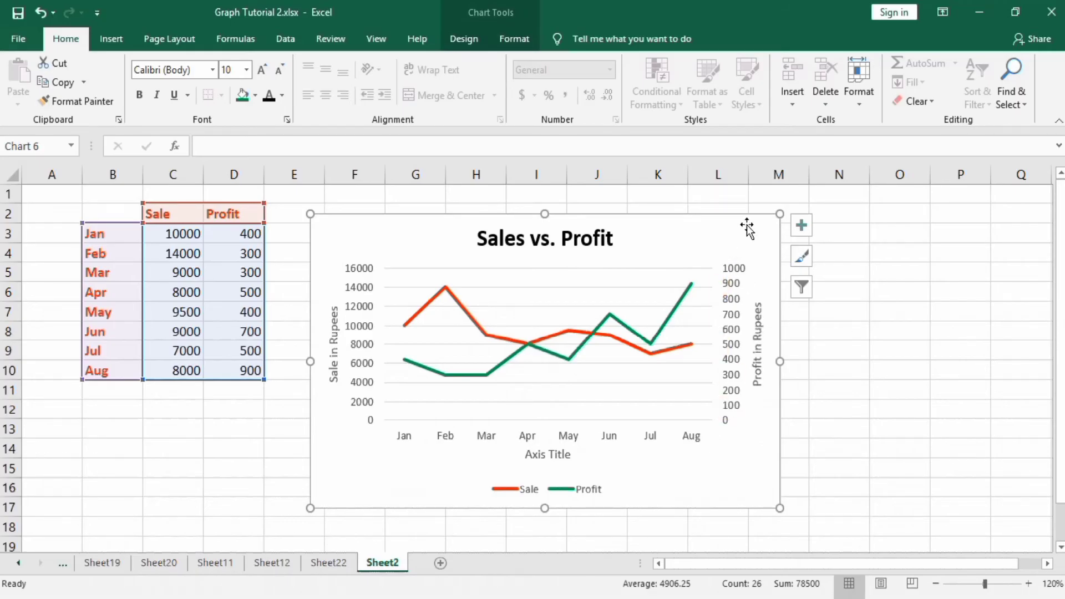
# Step: Delete the line chart and insert a new clustered column chart of Sale and Profit
pyautogui.press('Delete')
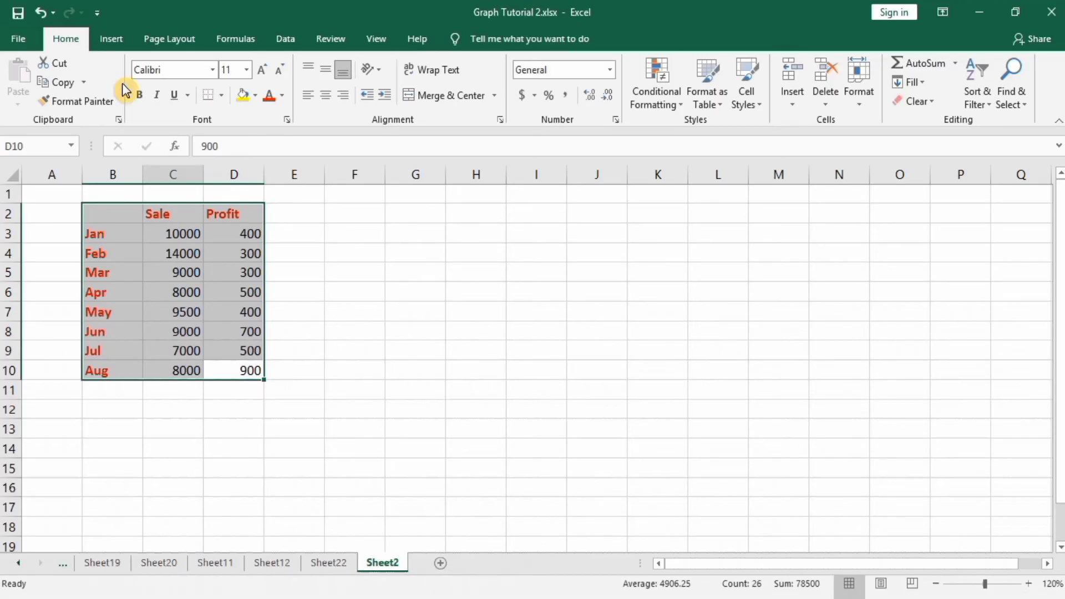
pyautogui.click(111, 39)
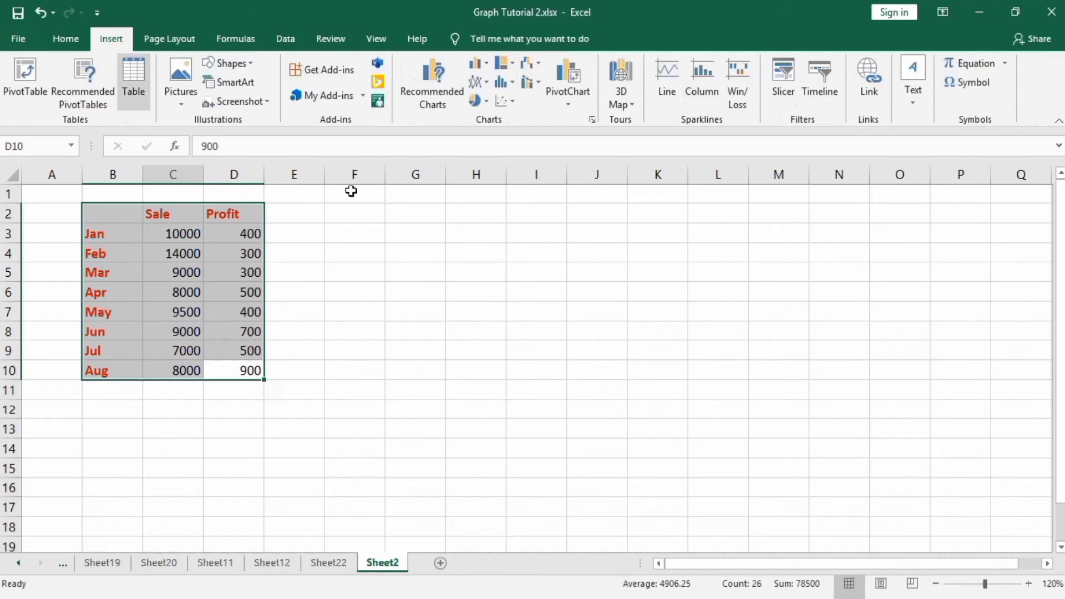
pyautogui.click(487, 60)
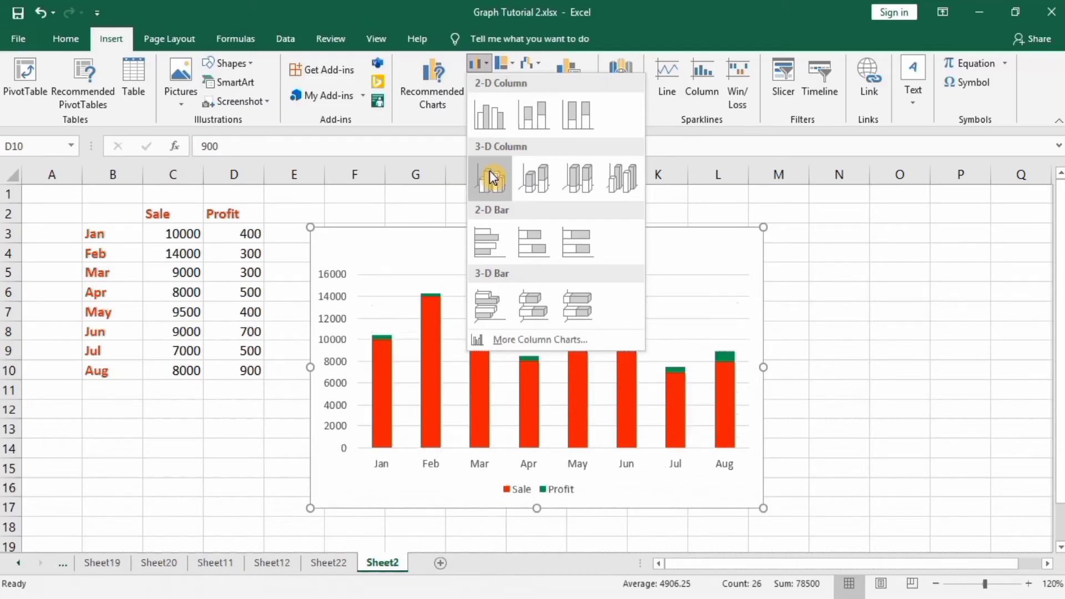
pyautogui.click(490, 116)
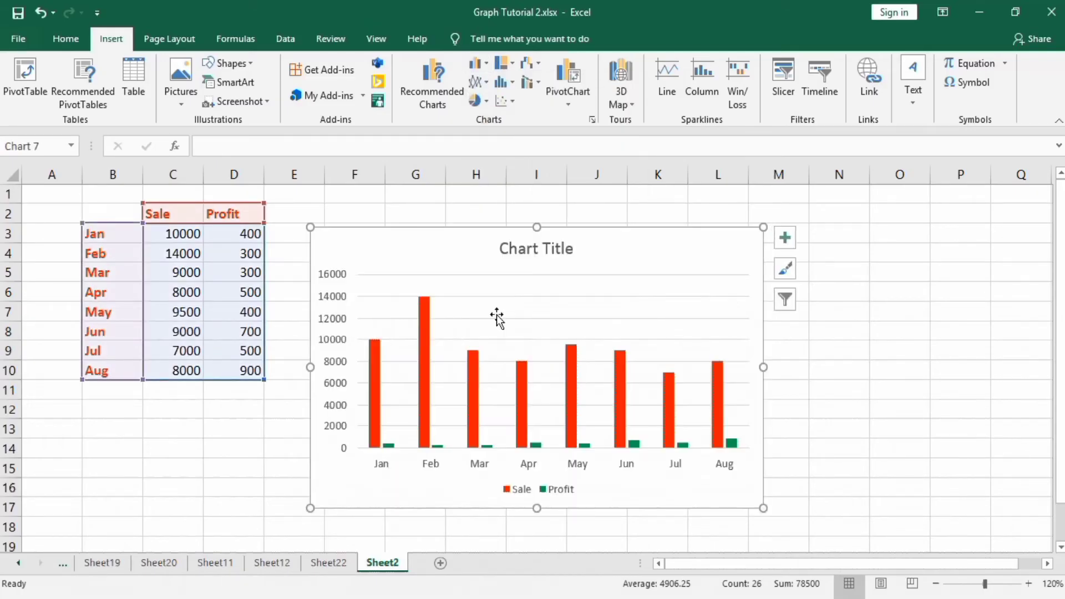
pyautogui.click(487, 451)
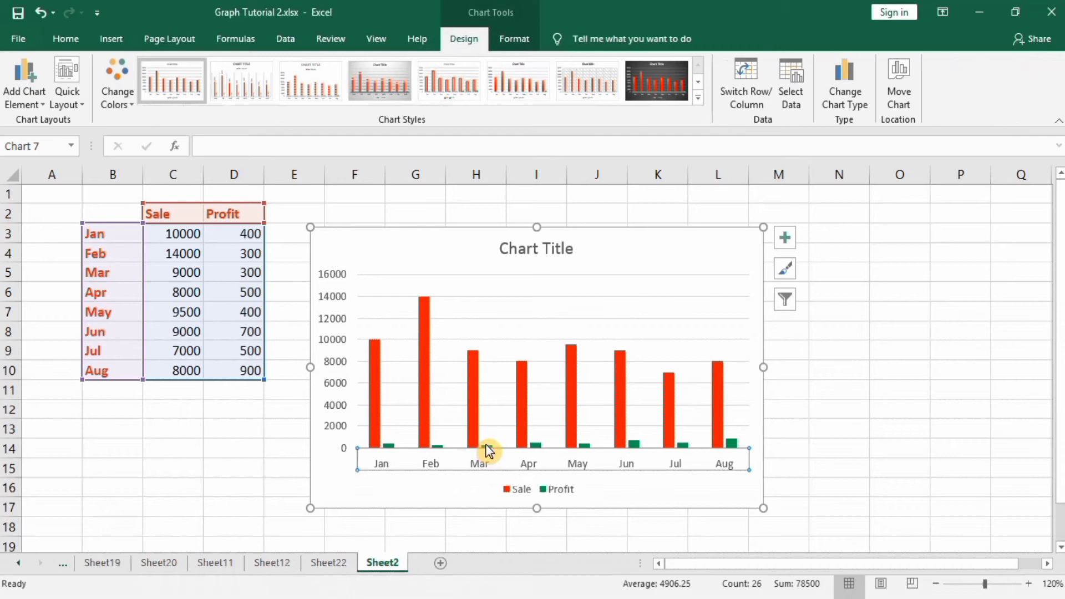
# Step: Plot the Profit series on the secondary axis and set the bars side by side
pyautogui.click(486, 445)
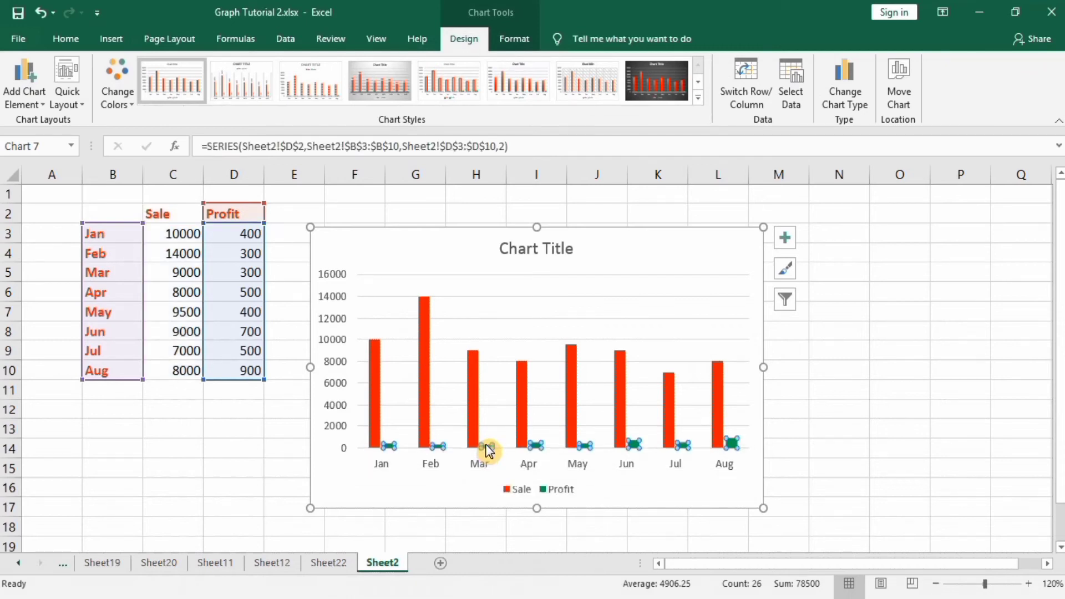
pyautogui.rightClick(486, 448)
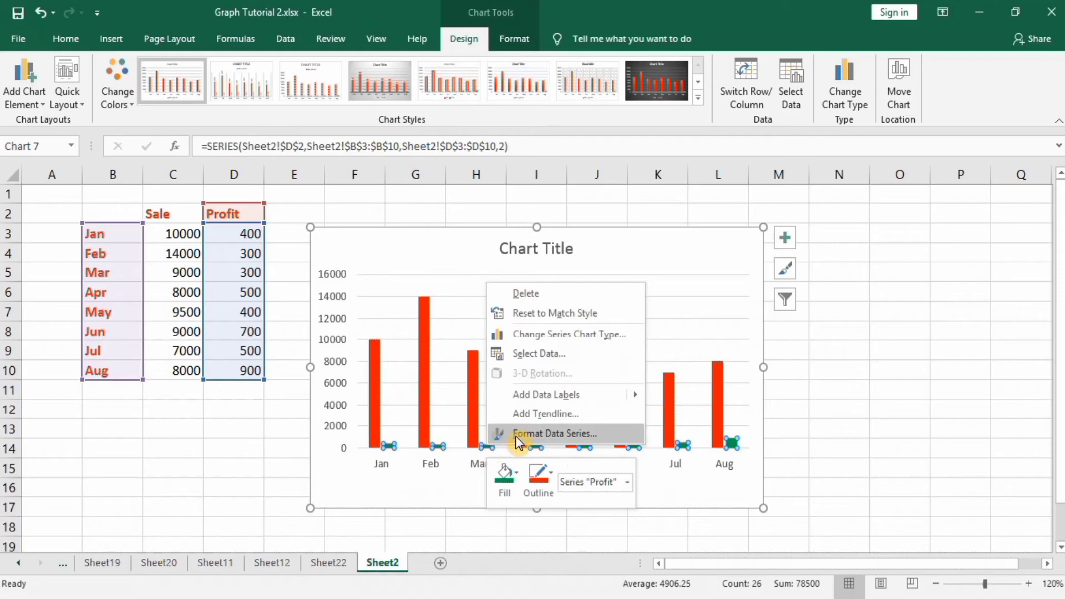
pyautogui.click(531, 433)
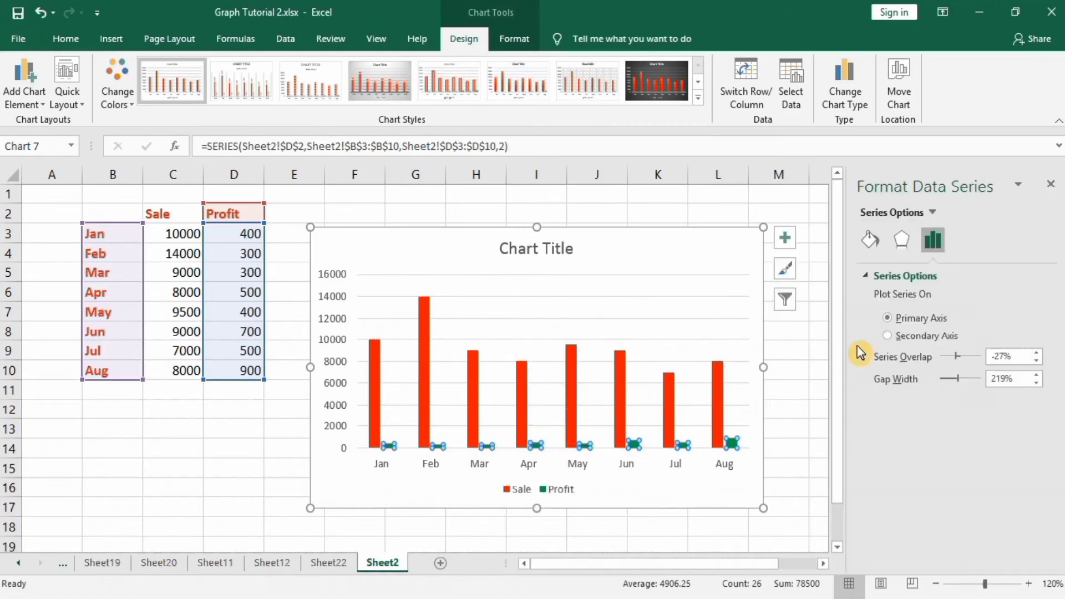
pyautogui.click(888, 335)
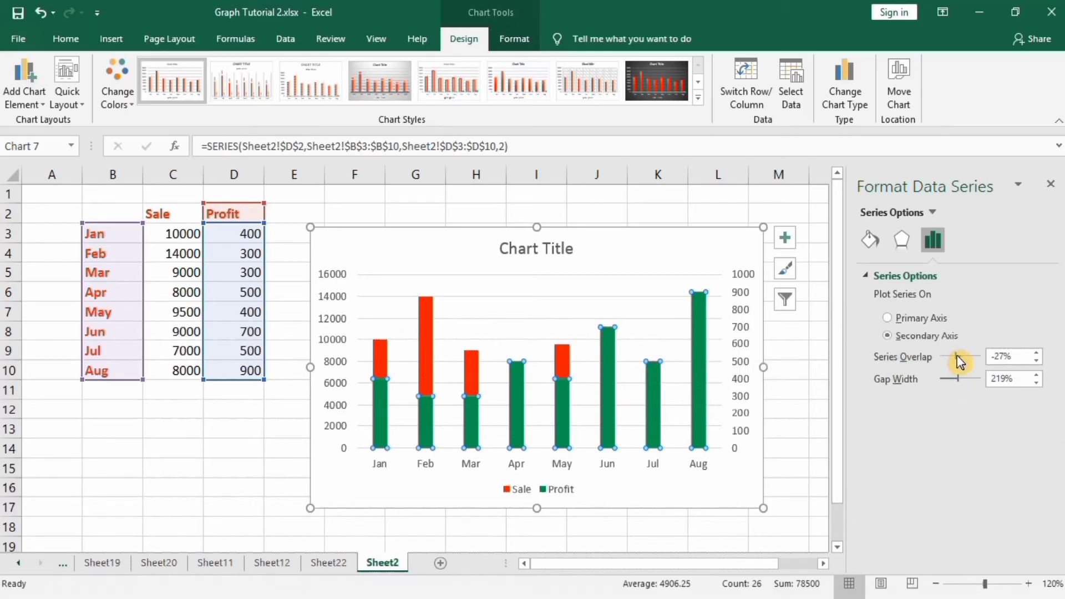
pyautogui.moveTo(971, 357)
pyautogui.mouseDown()
pyautogui.moveTo(951, 355)
pyautogui.moveTo(955, 383)
pyautogui.moveTo(966, 383)
pyautogui.mouseUp()
pyautogui.click(693, 254)
pyautogui.press('Delete')
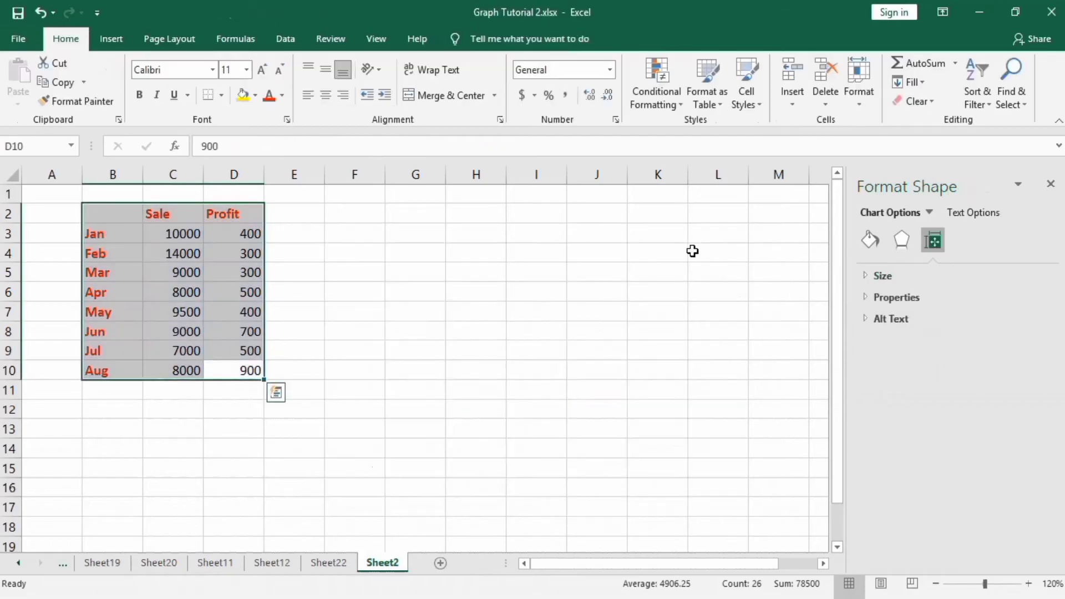
pyautogui.click(123, 39)
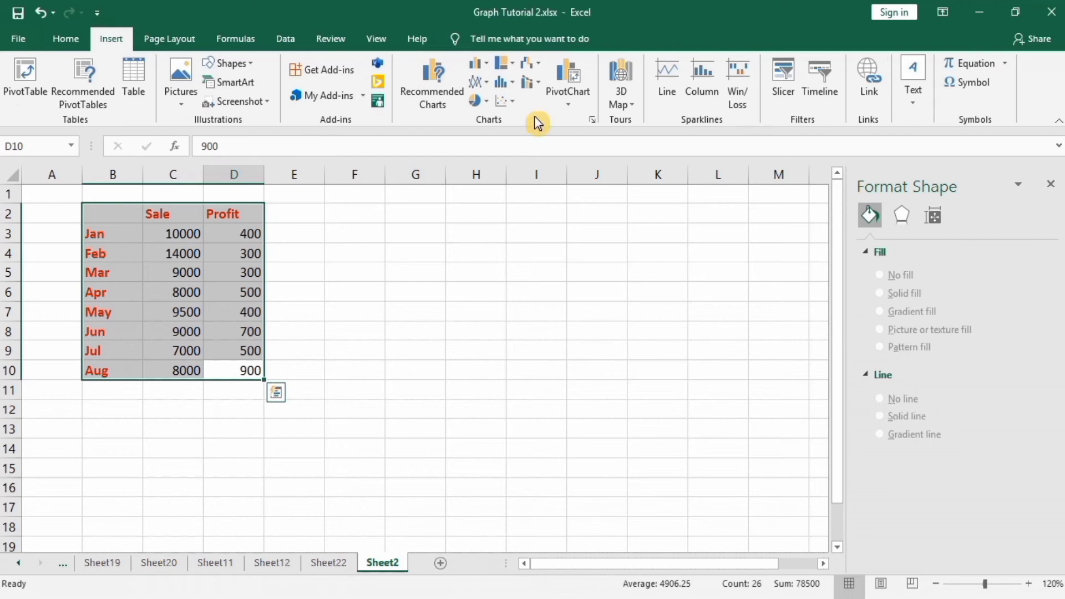
pyautogui.click(539, 83)
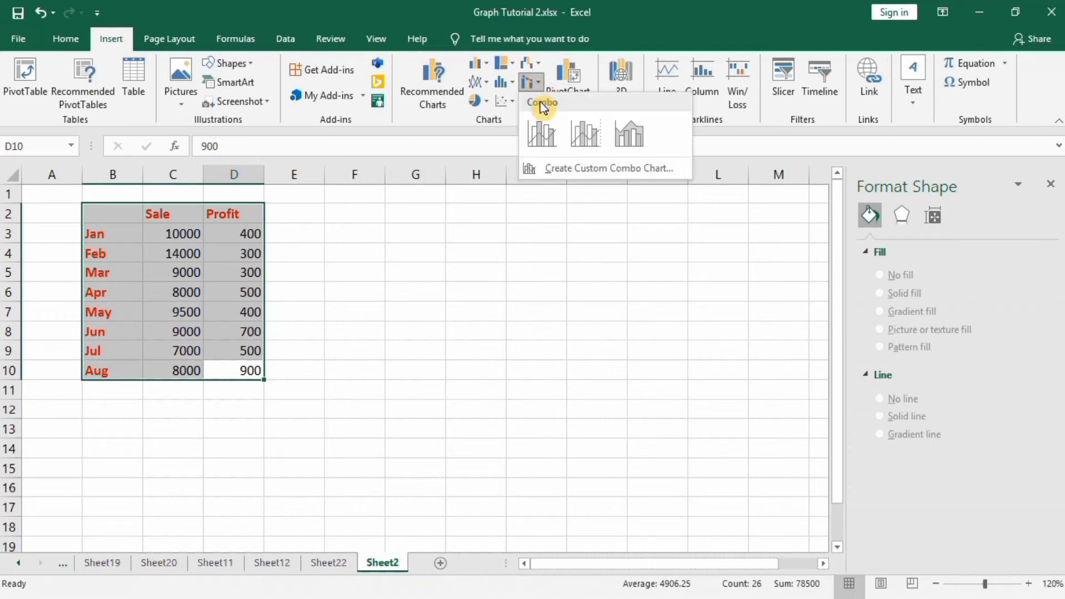
pyautogui.click(591, 135)
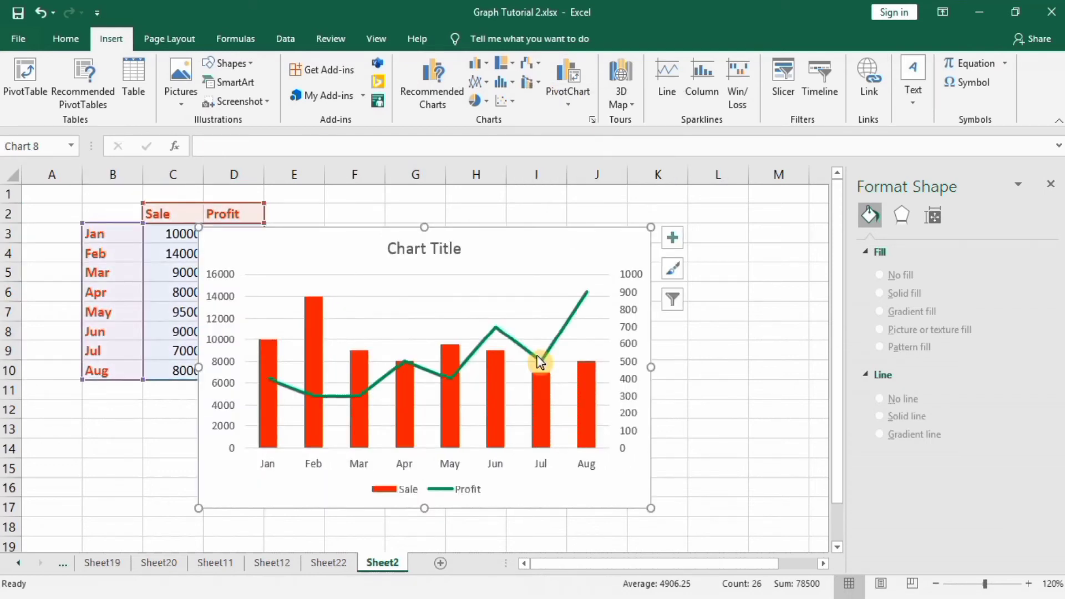
pyautogui.moveTo(495, 391)
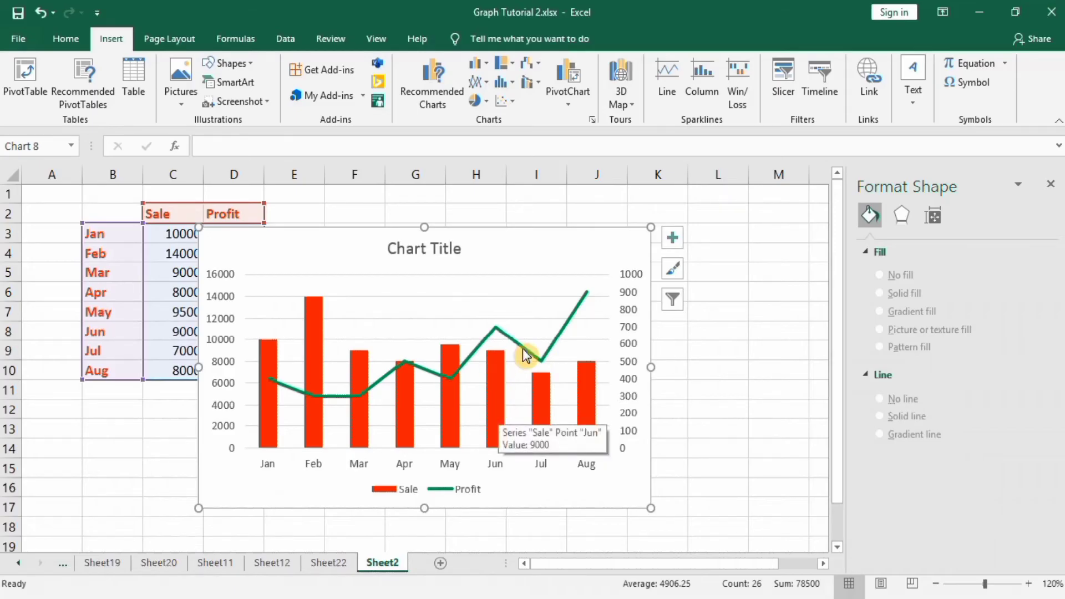
pyautogui.click(531, 353)
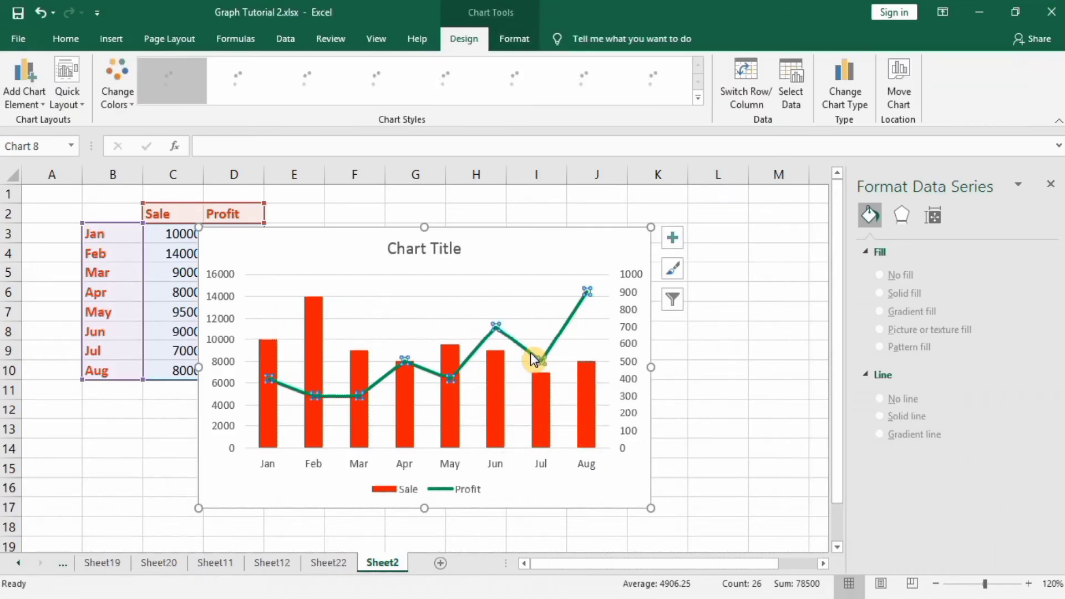
pyautogui.rightClick(530, 352)
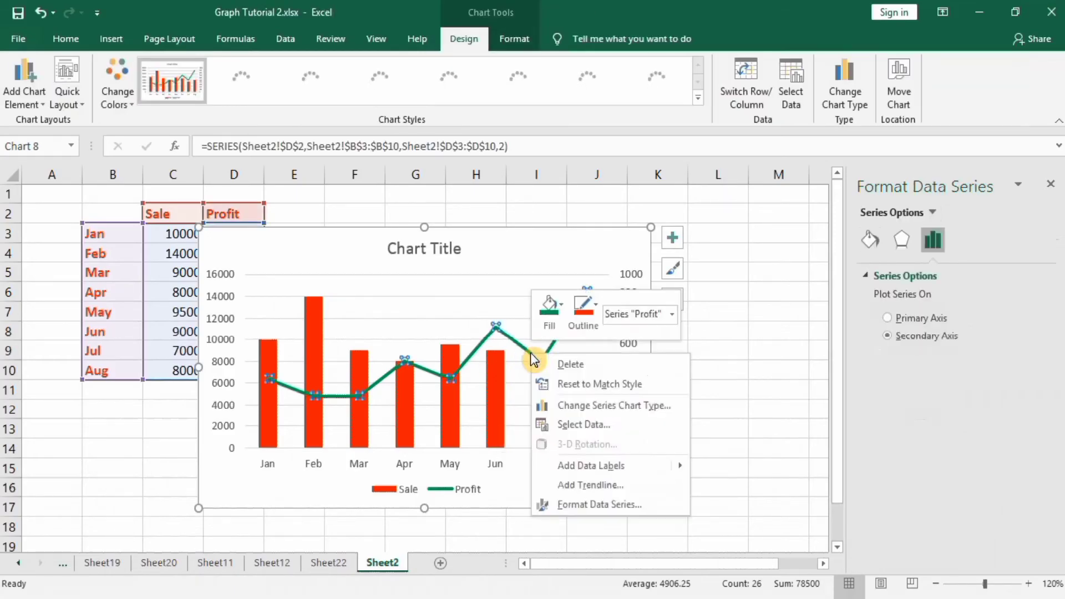
pyautogui.click(592, 406)
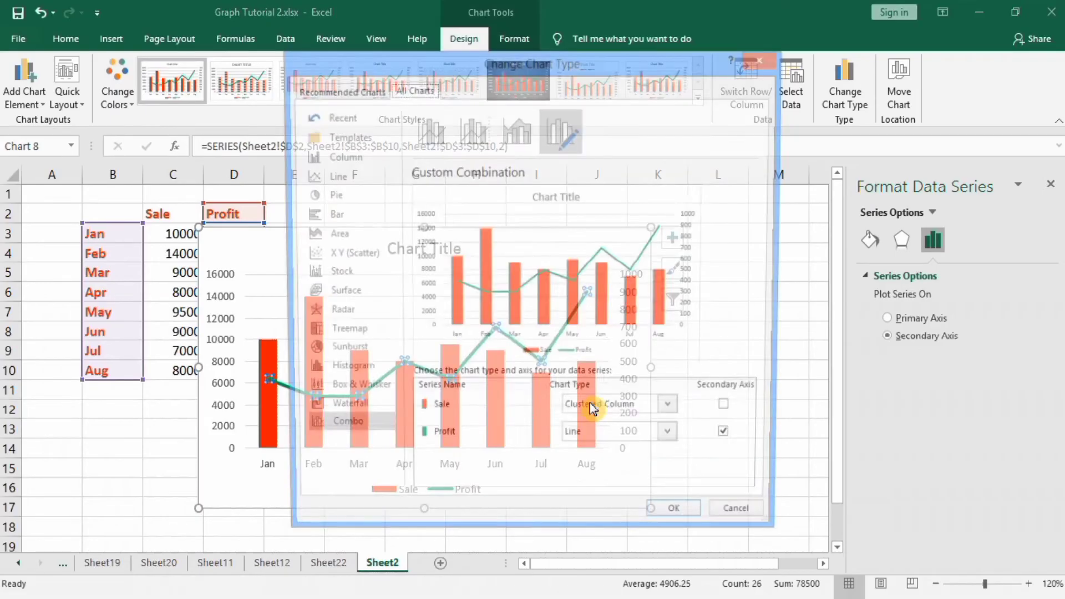
pyautogui.click(673, 442)
pyautogui.click(588, 162)
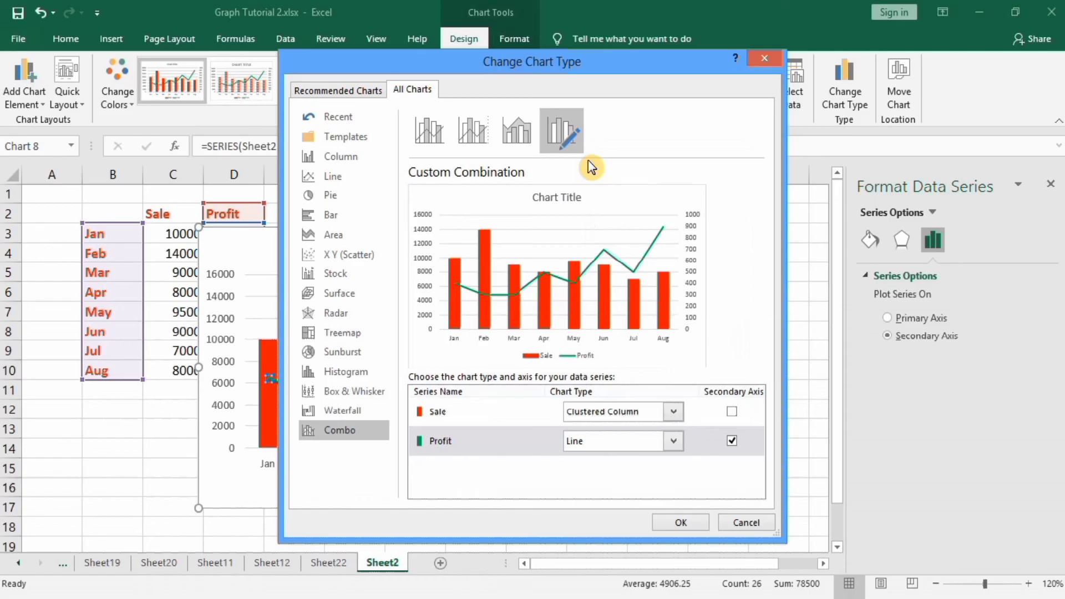
pyautogui.click(683, 523)
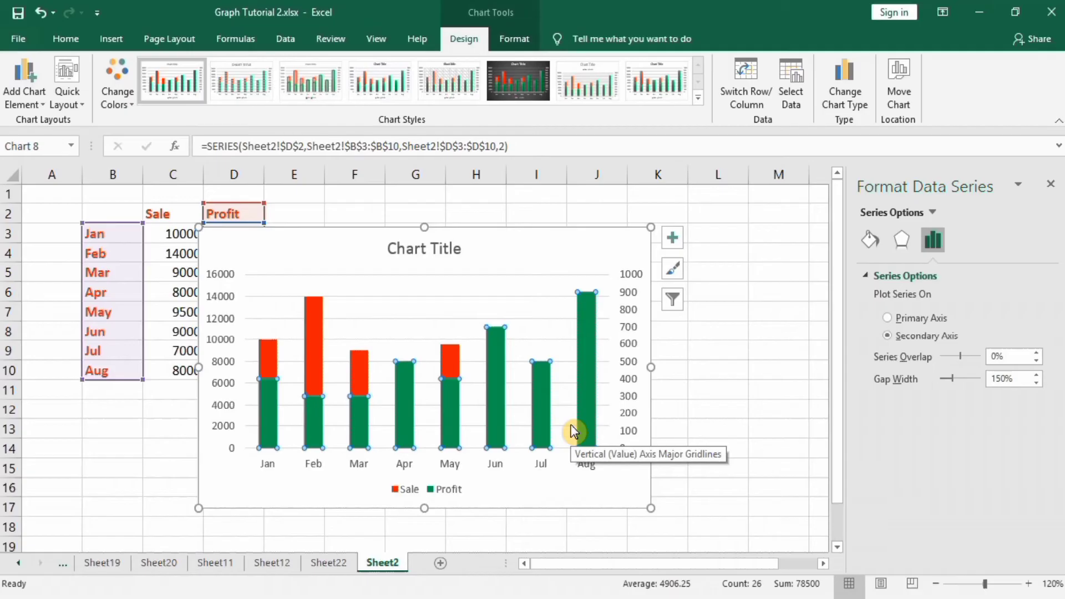
pyautogui.click(619, 237)
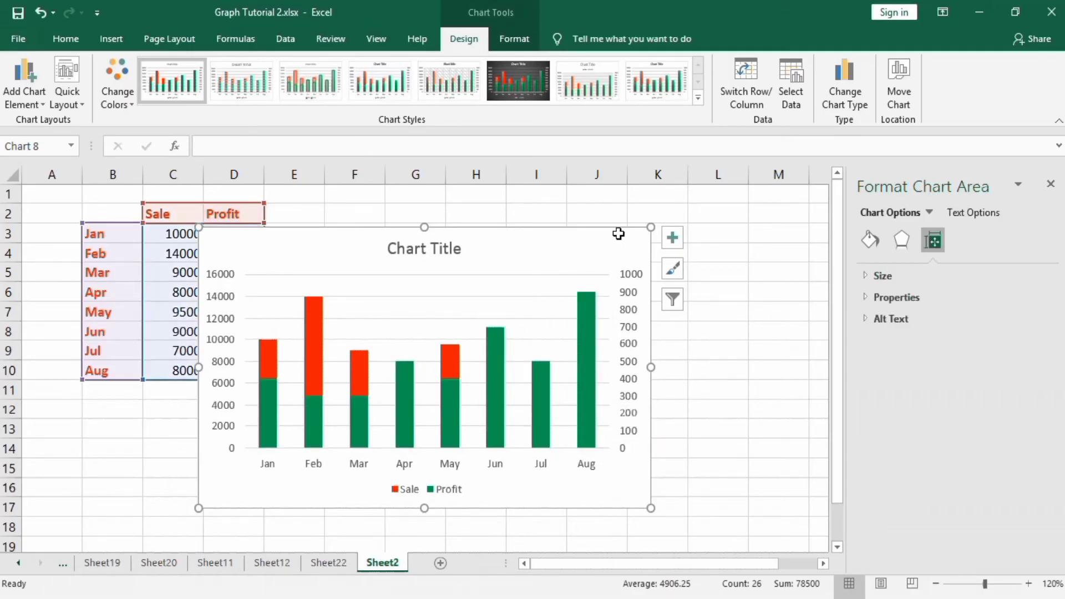
pyautogui.press('Delete')
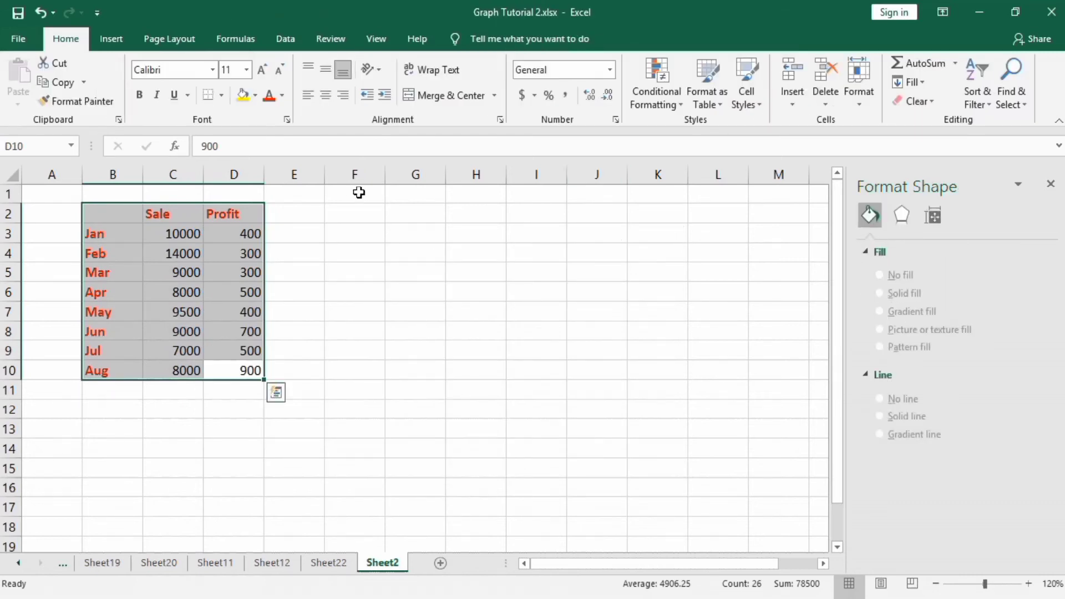
# Step: Insert blank columns at D and E, shifting Profit to column F
pyautogui.click(305, 215)
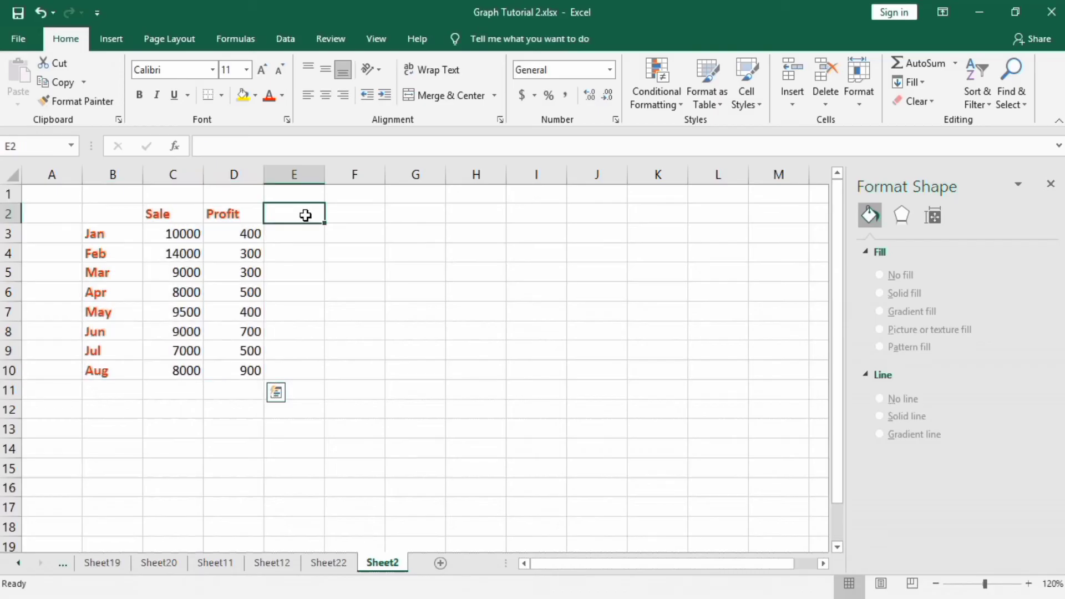
pyautogui.click(234, 174)
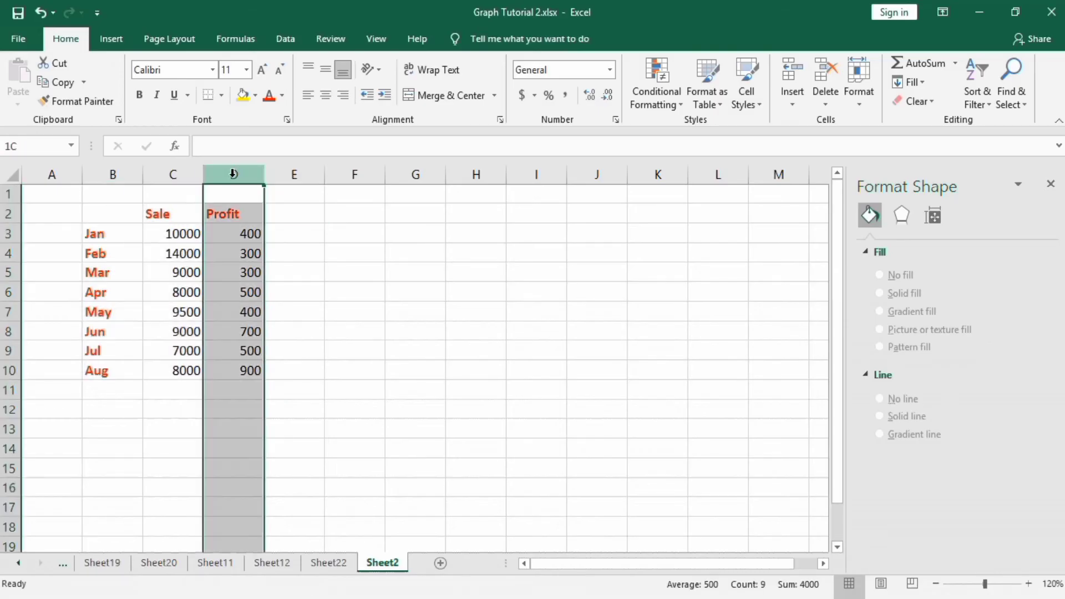
pyautogui.rightClick(234, 174)
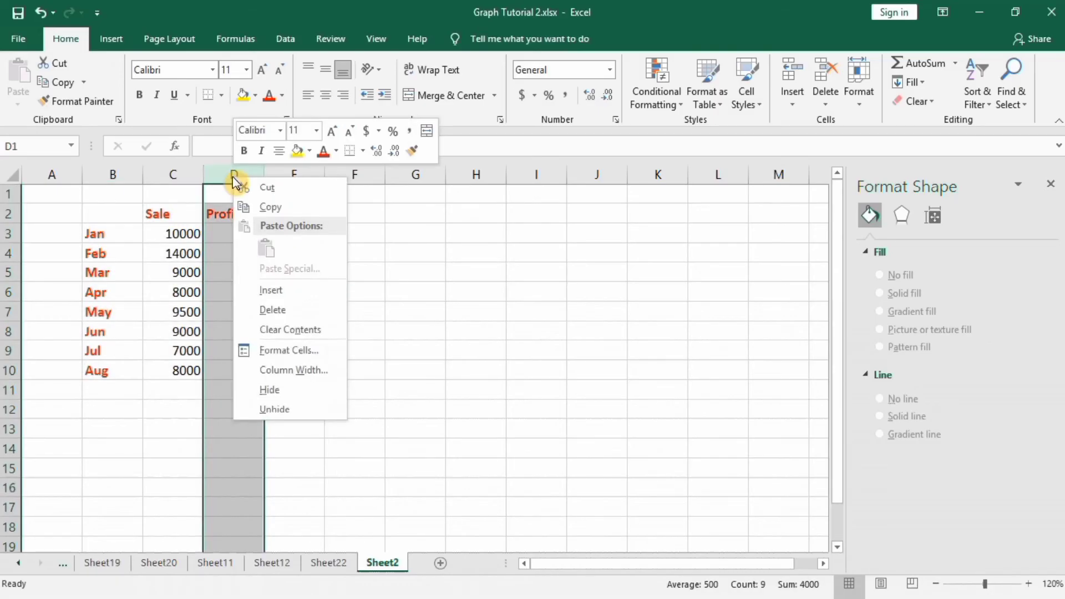
pyautogui.click(269, 288)
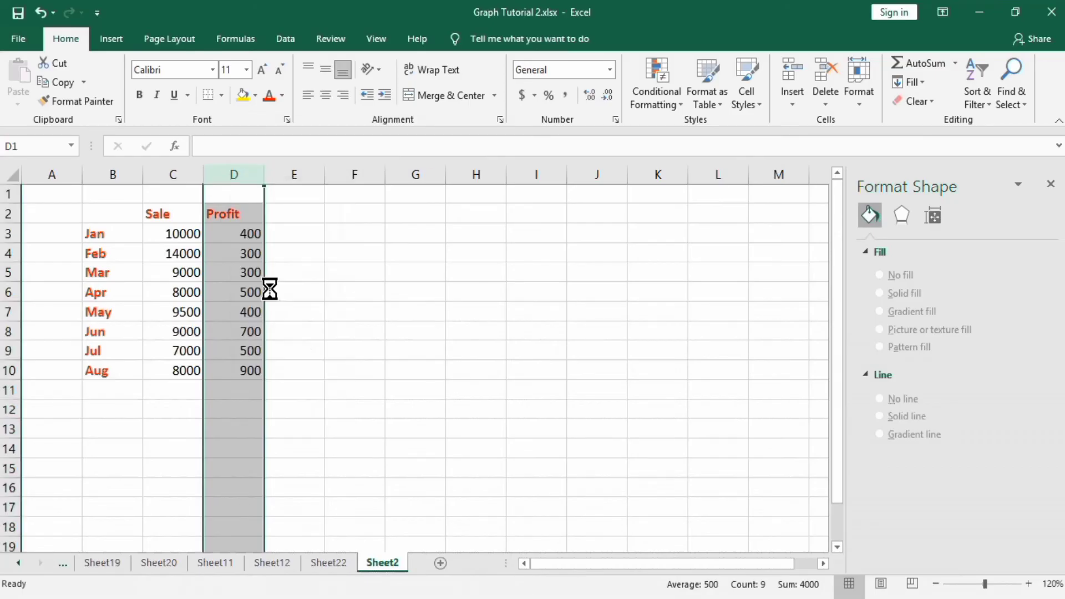
pyautogui.click(288, 174)
pyautogui.rightClick(288, 174)
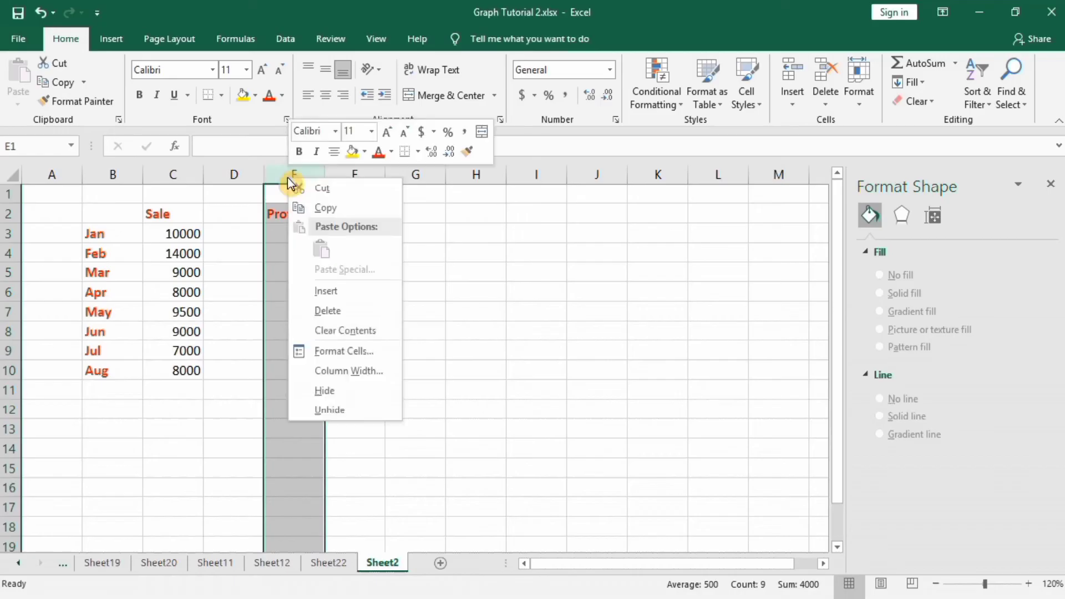
pyautogui.click(320, 293)
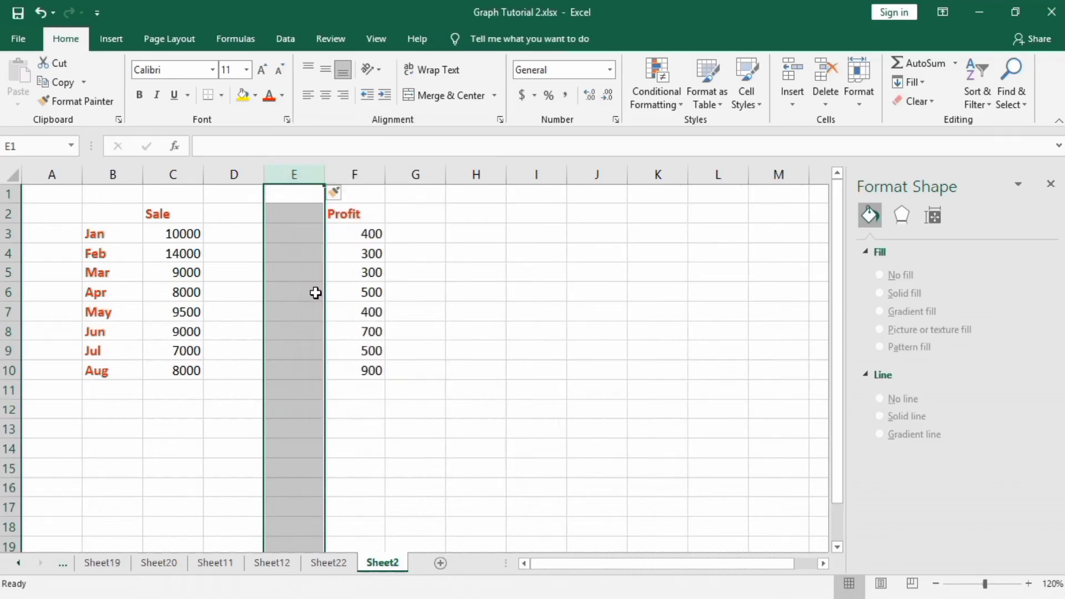
pyautogui.click(461, 248)
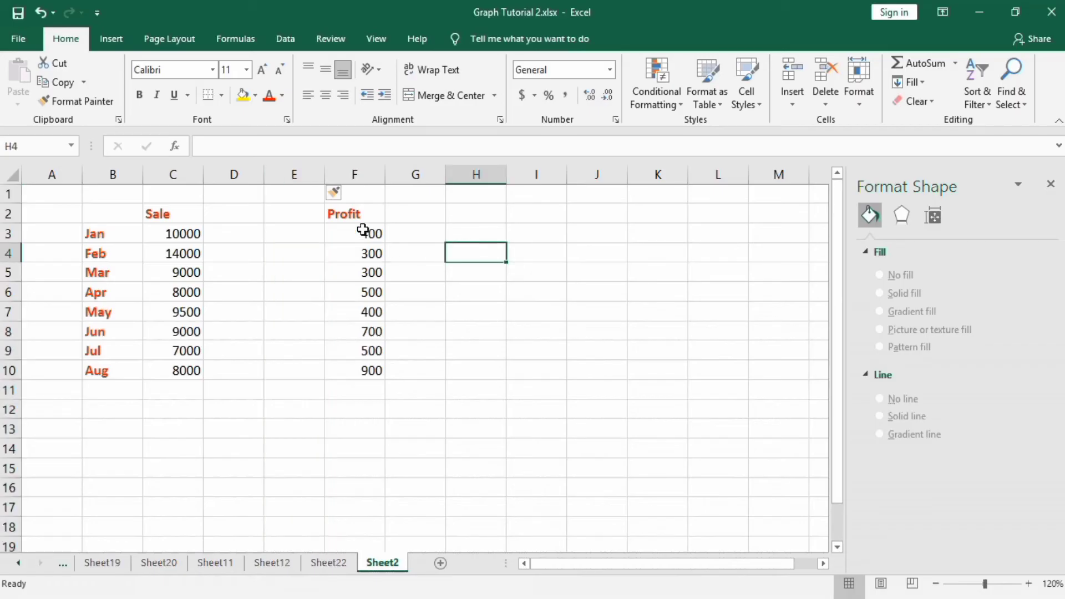
pyautogui.click(241, 213)
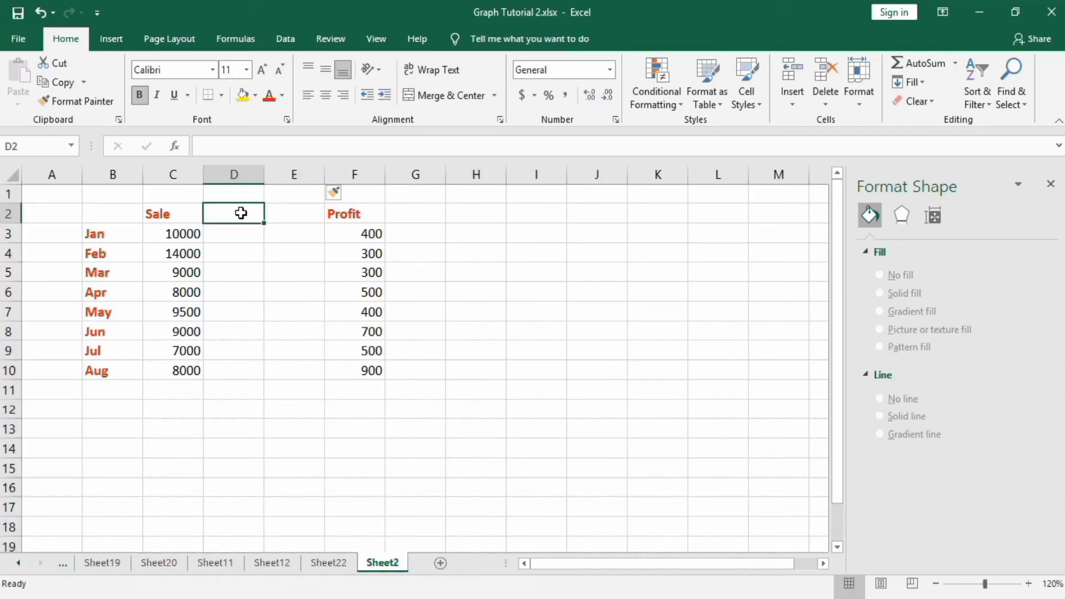
# Step: Head the new columns 'Sale B' and 'Profit B' and close the Format Shape pane
pyautogui.write('Sale B')
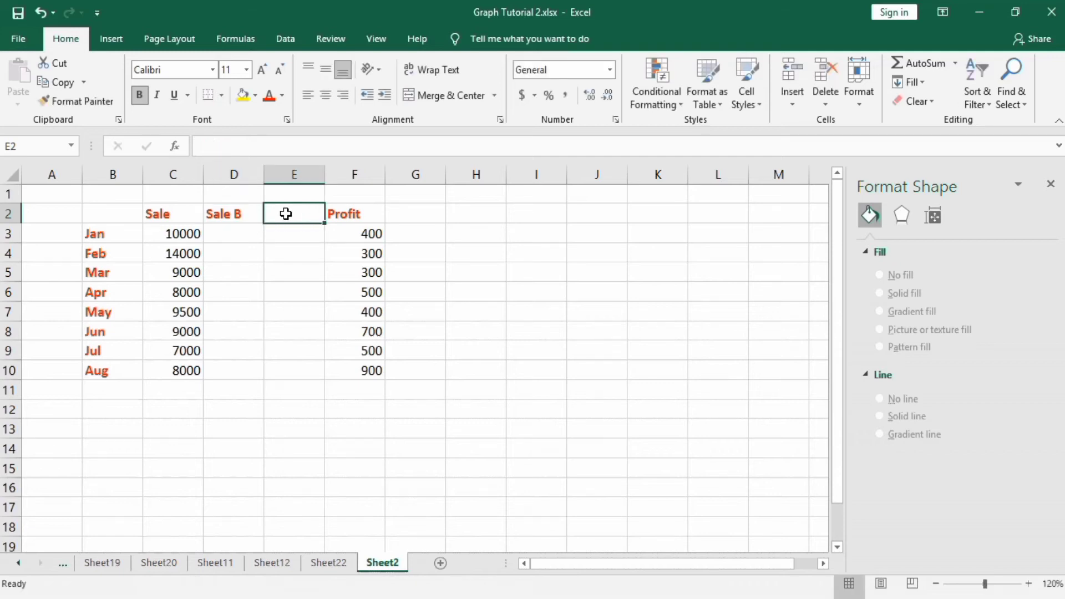
pyautogui.write('Profit')
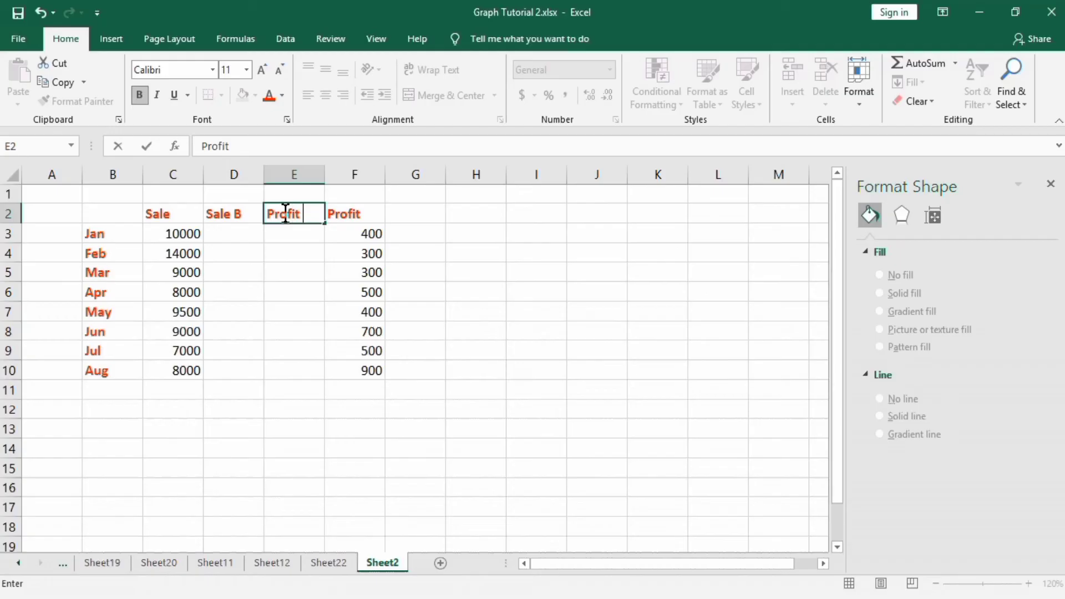
pyautogui.write(' B')
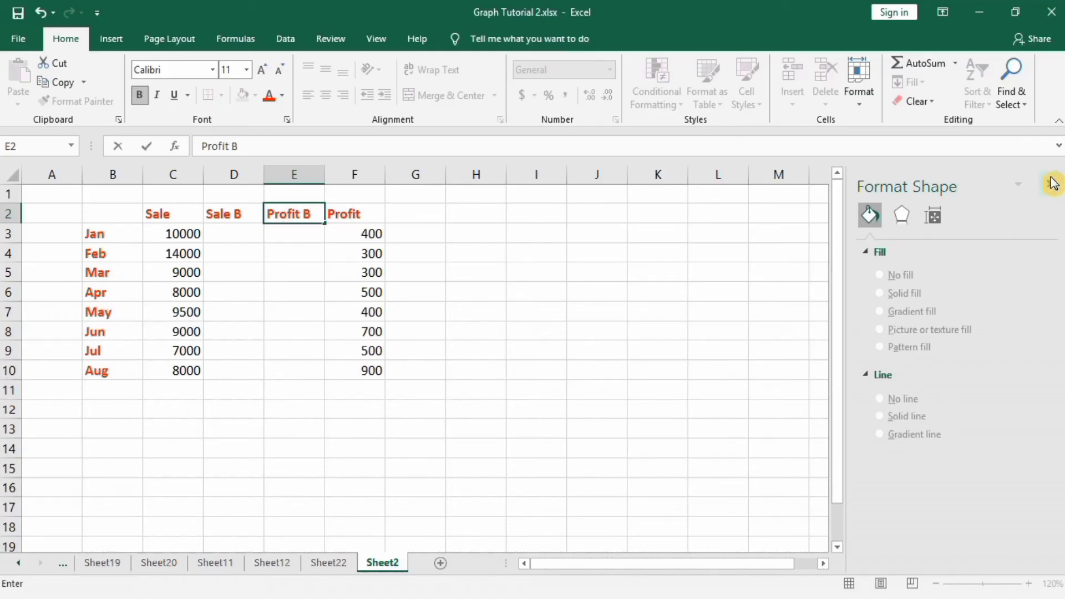
pyautogui.click(1054, 188)
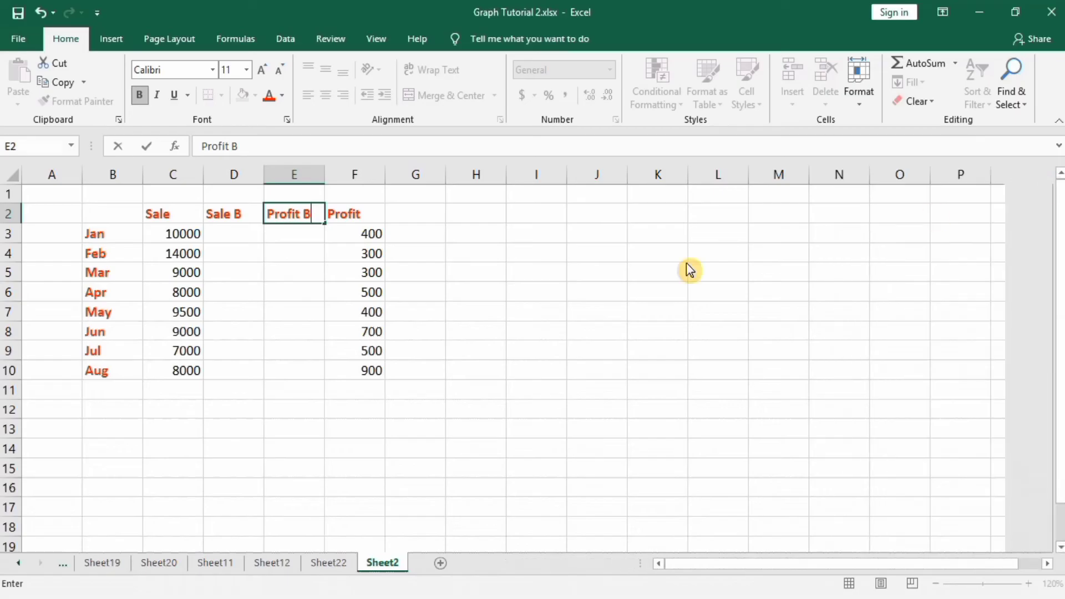
# Step: Chart B2:F10 as a clustered column chart placed right of the table
pyautogui.click(376, 369)
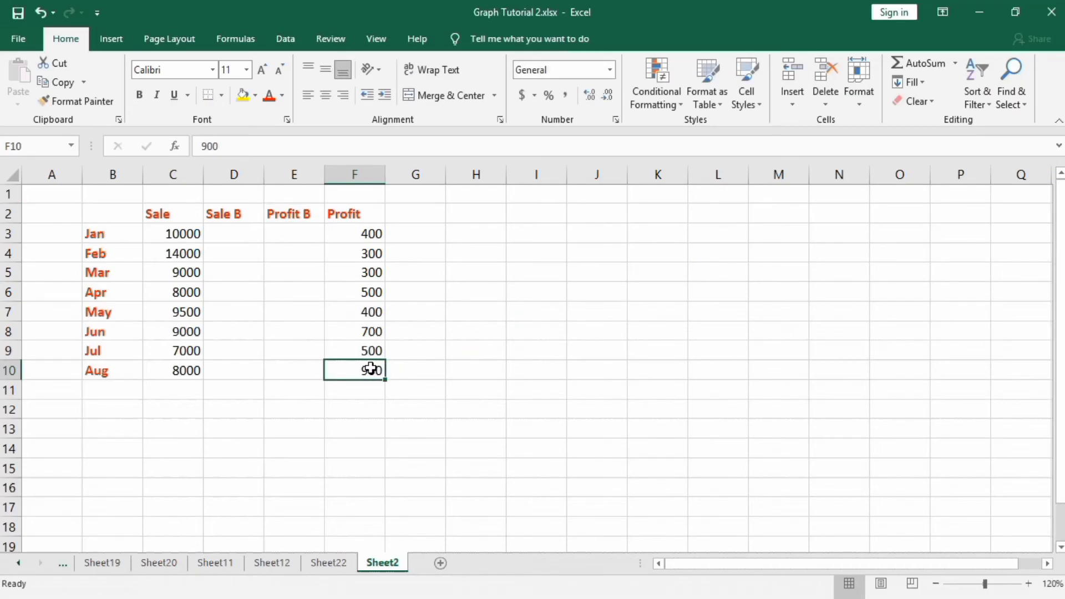
pyautogui.moveTo(370, 368); pyautogui.dragTo(126, 219)
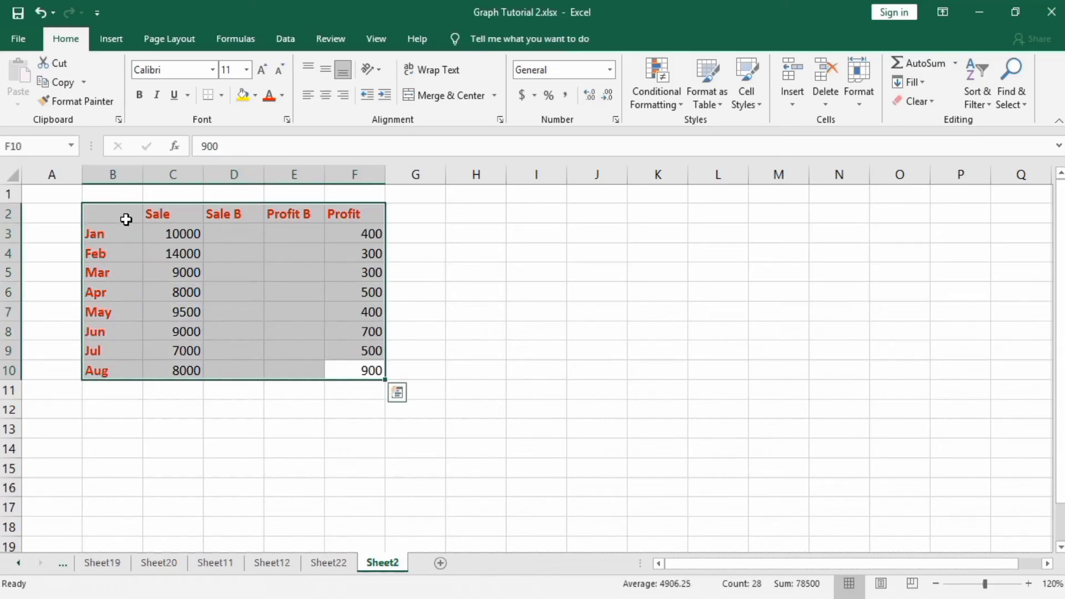
pyautogui.click(111, 40)
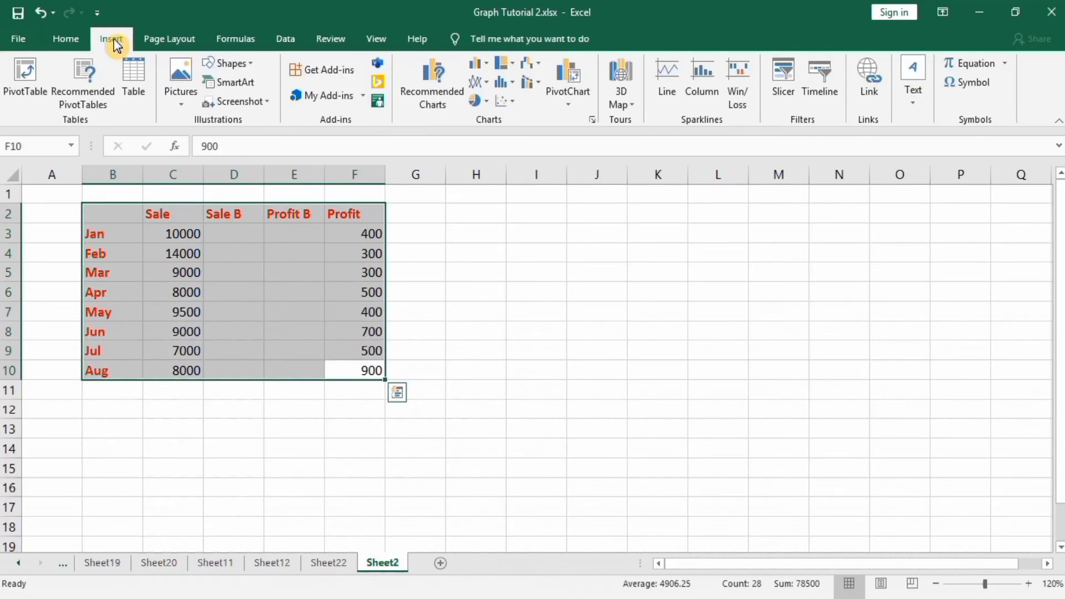
pyautogui.click(486, 65)
pyautogui.click(491, 113)
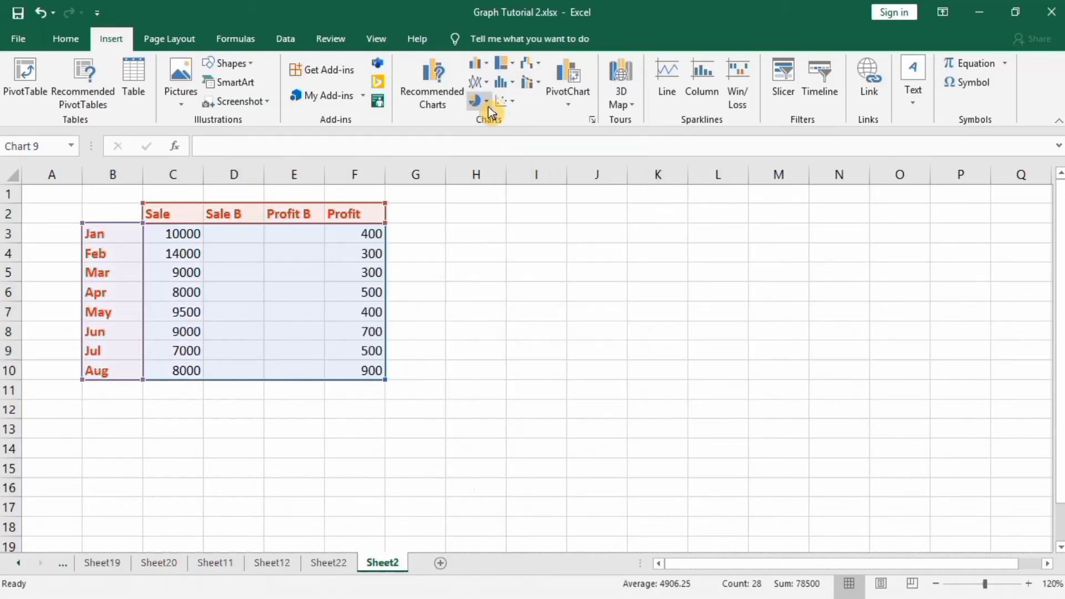
pyautogui.moveTo(597, 237); pyautogui.dragTo(691, 213)
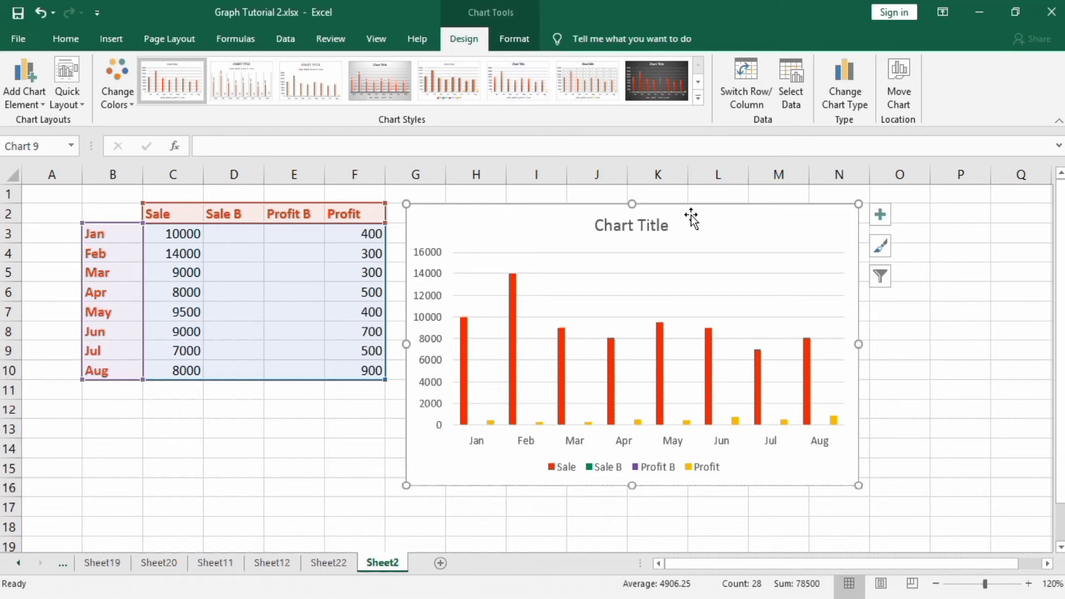
# Step: Move the orange Profit series to the secondary axis through Format Data Series
pyautogui.click(734, 420)
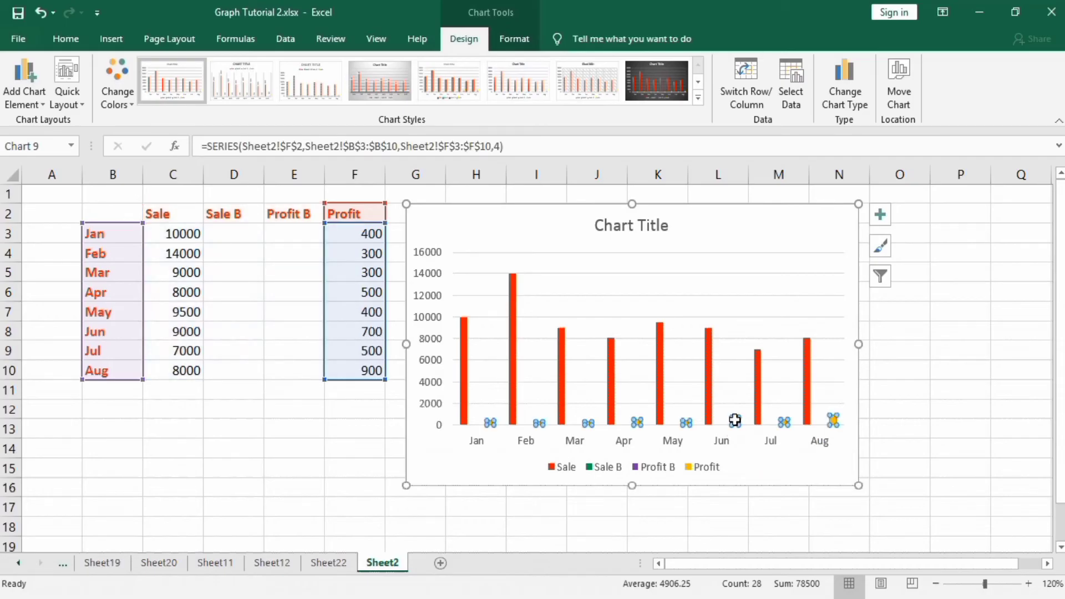
pyautogui.rightClick(735, 420)
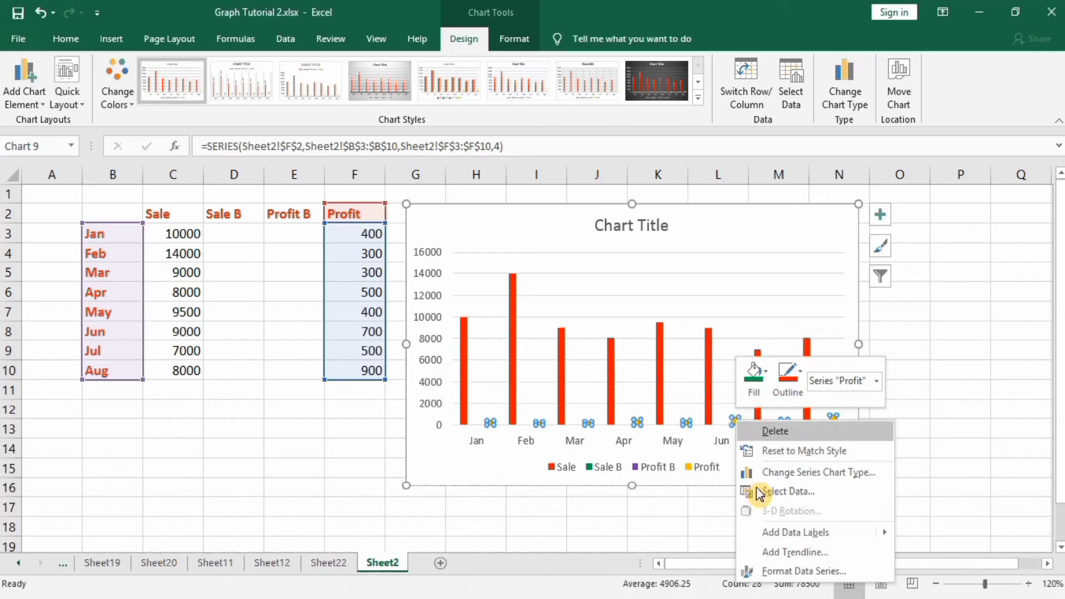
pyautogui.click(790, 572)
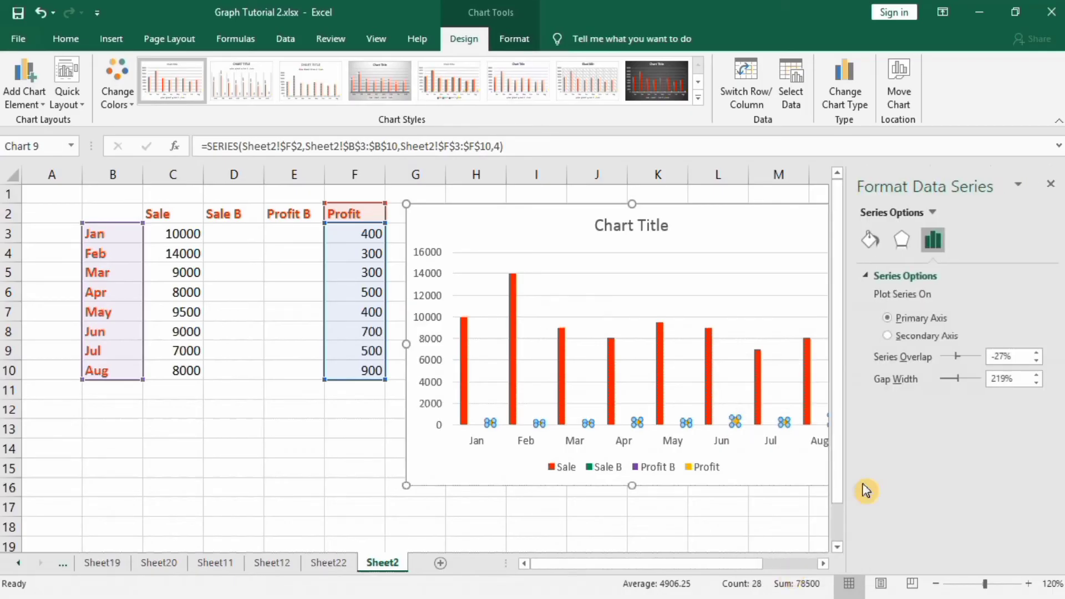
pyautogui.click(888, 335)
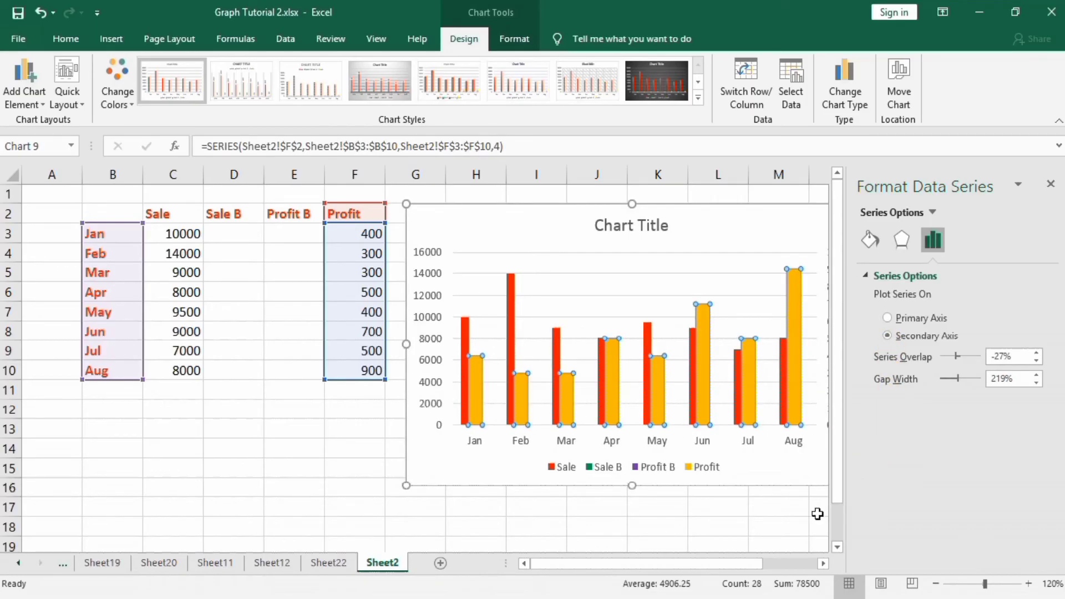
pyautogui.click(785, 517)
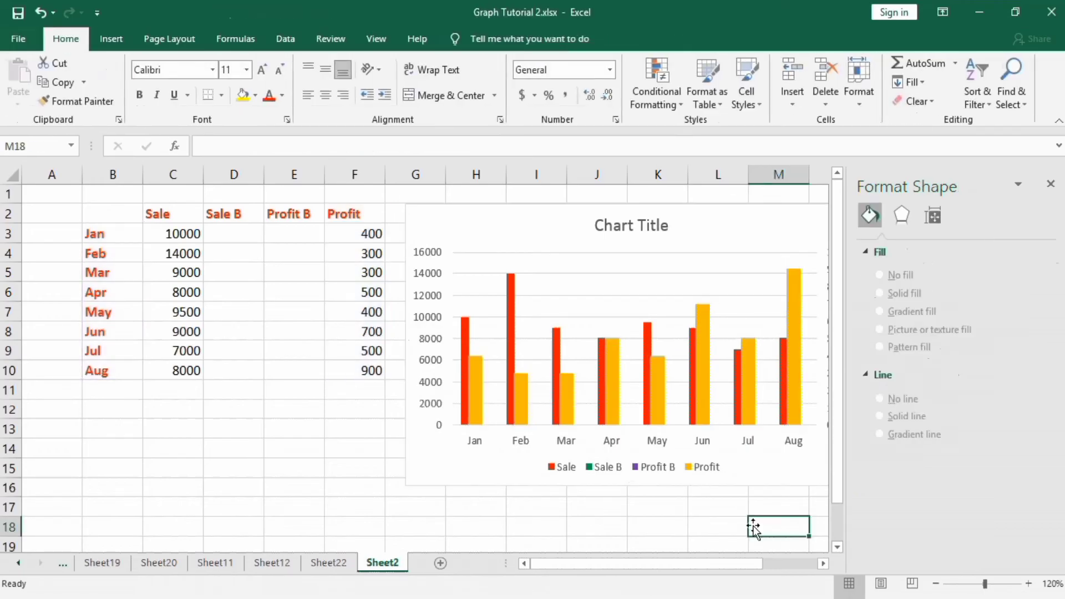
pyautogui.click(296, 232)
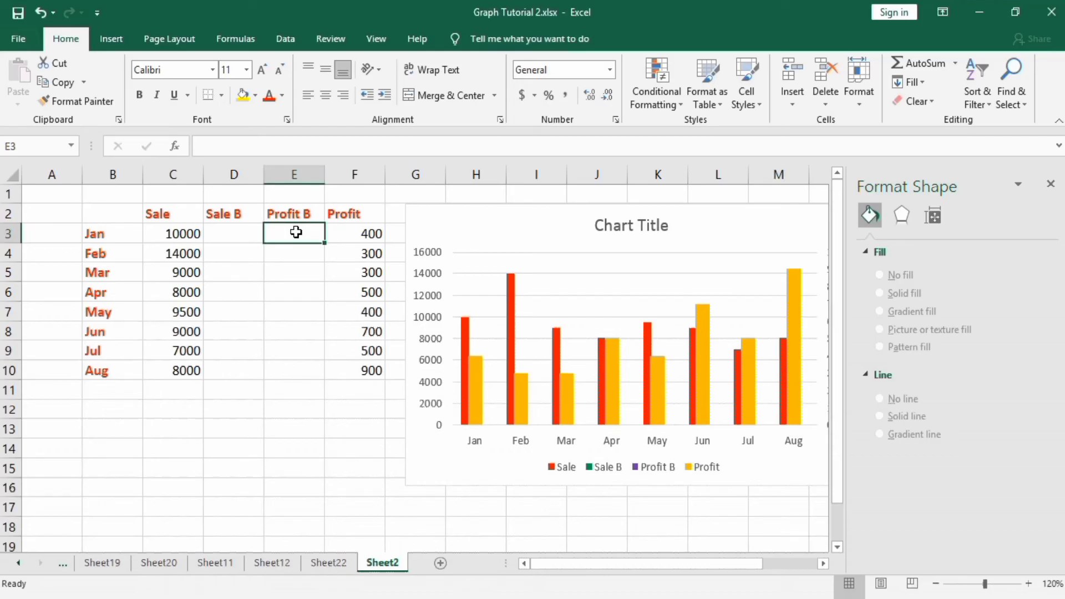
# Step: Enter a temporary 1000 in E3 and plot the Profit B series on the secondary axis
pyautogui.write('1000')
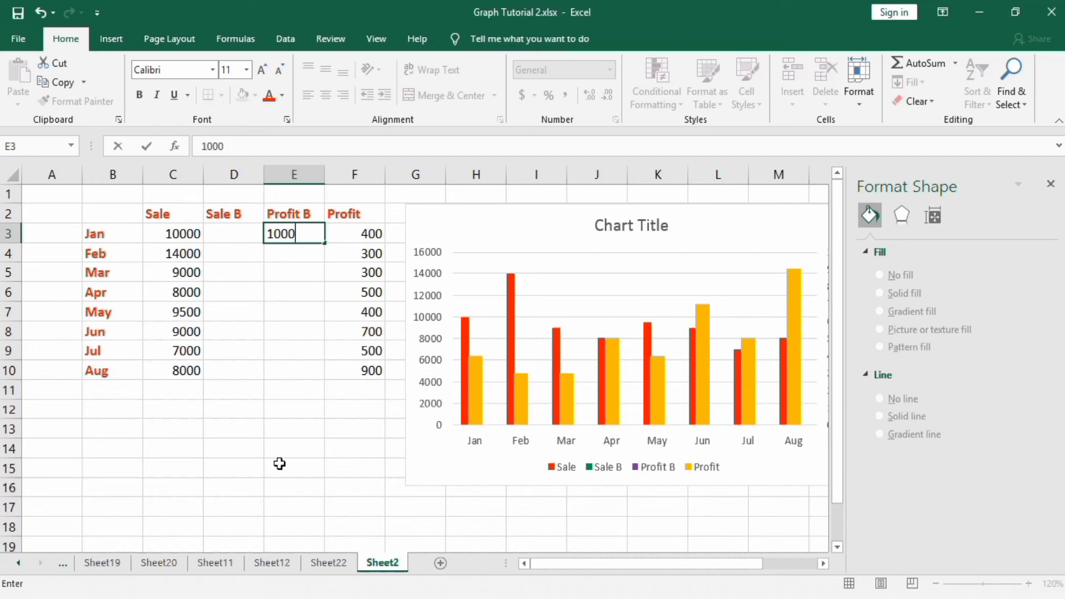
pyautogui.click(280, 467)
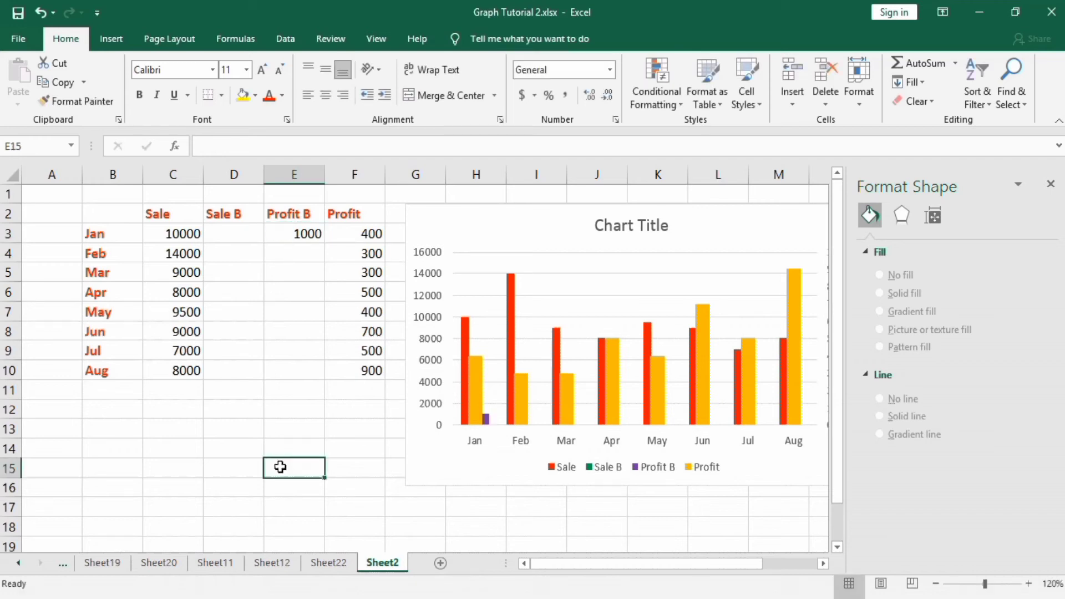
pyautogui.click(485, 417)
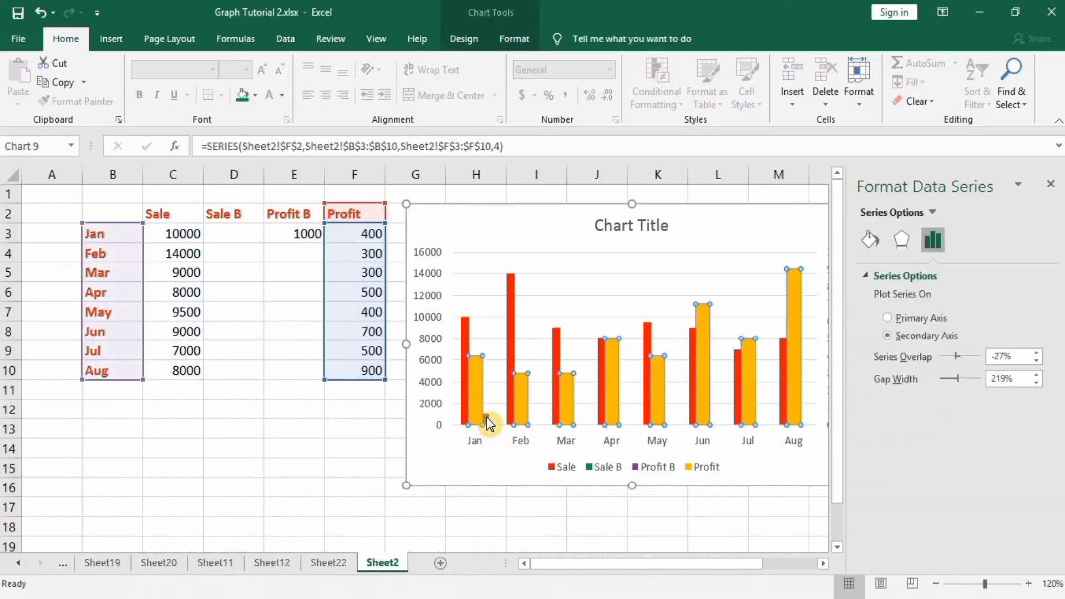
pyautogui.click(486, 420)
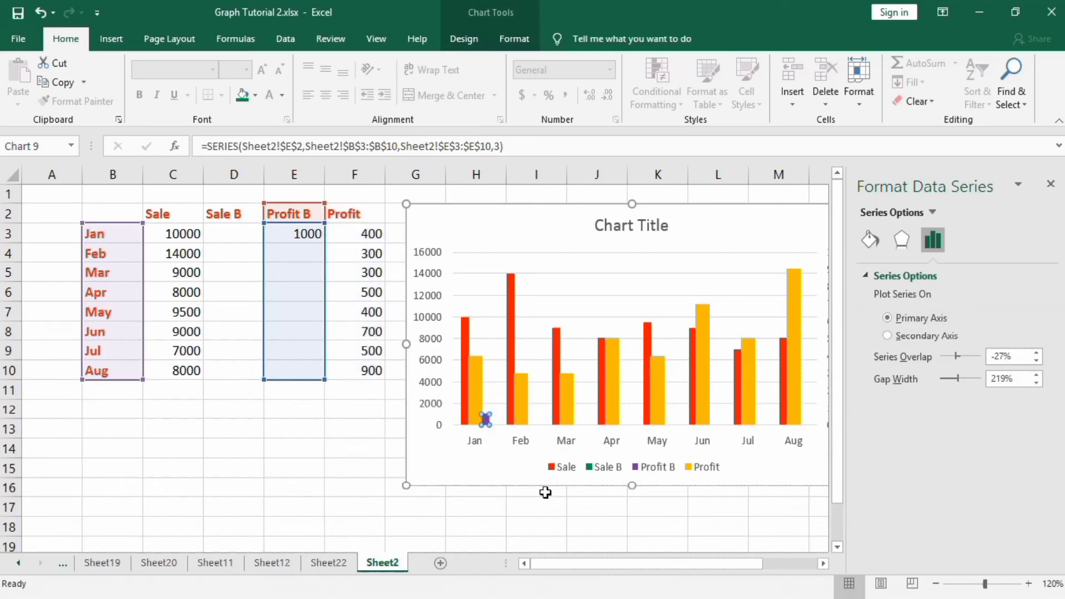
pyautogui.click(888, 337)
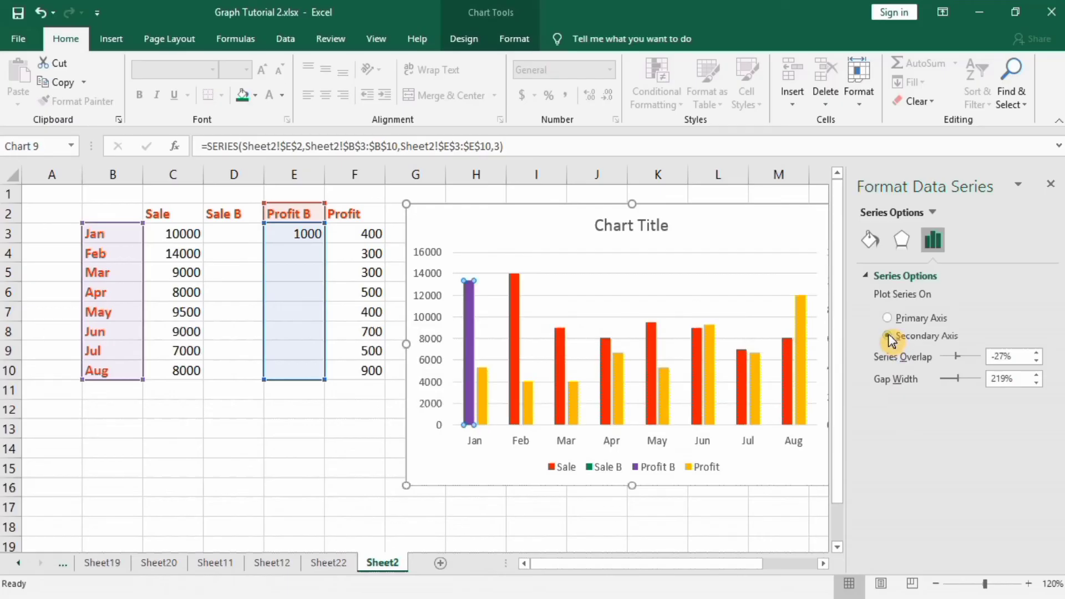
pyautogui.click(725, 531)
pyautogui.moveTo(703, 367)
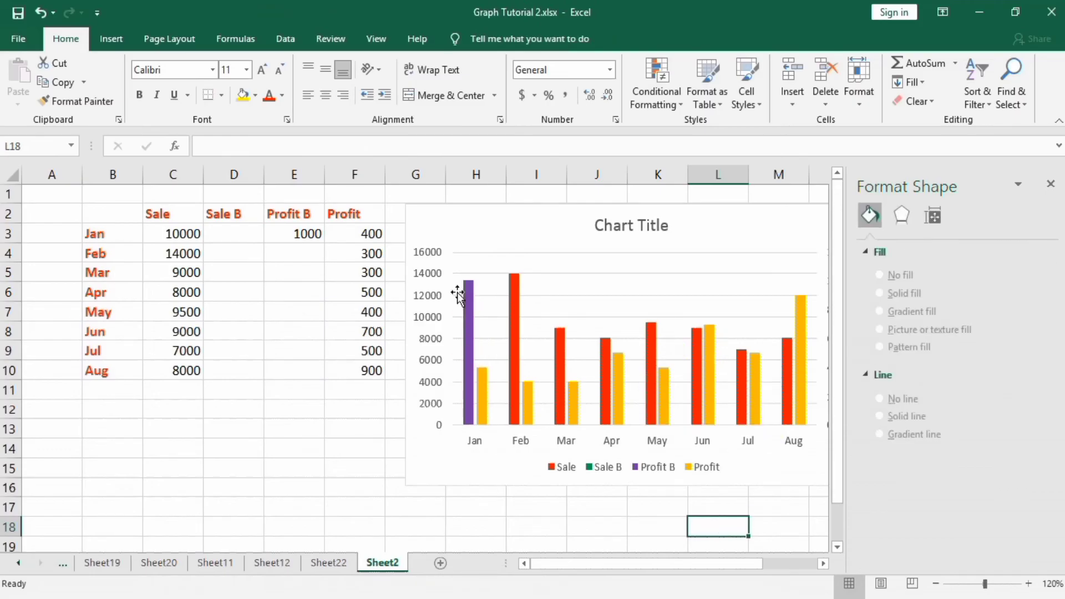
pyautogui.moveTo(468, 333)
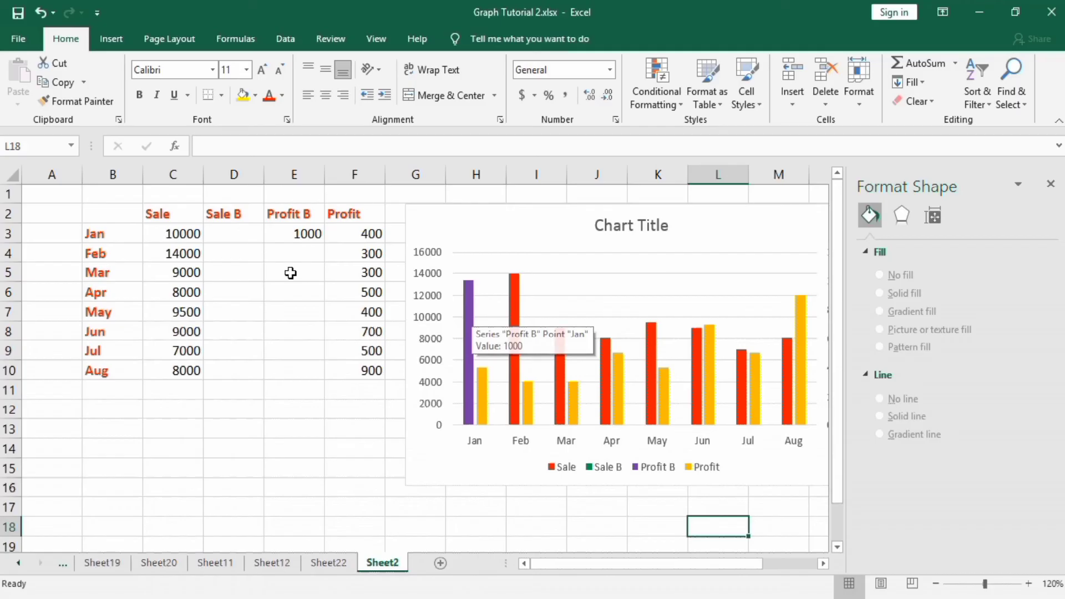
# Step: Clear the temporary 1000 from cell E3
pyautogui.click(309, 235)
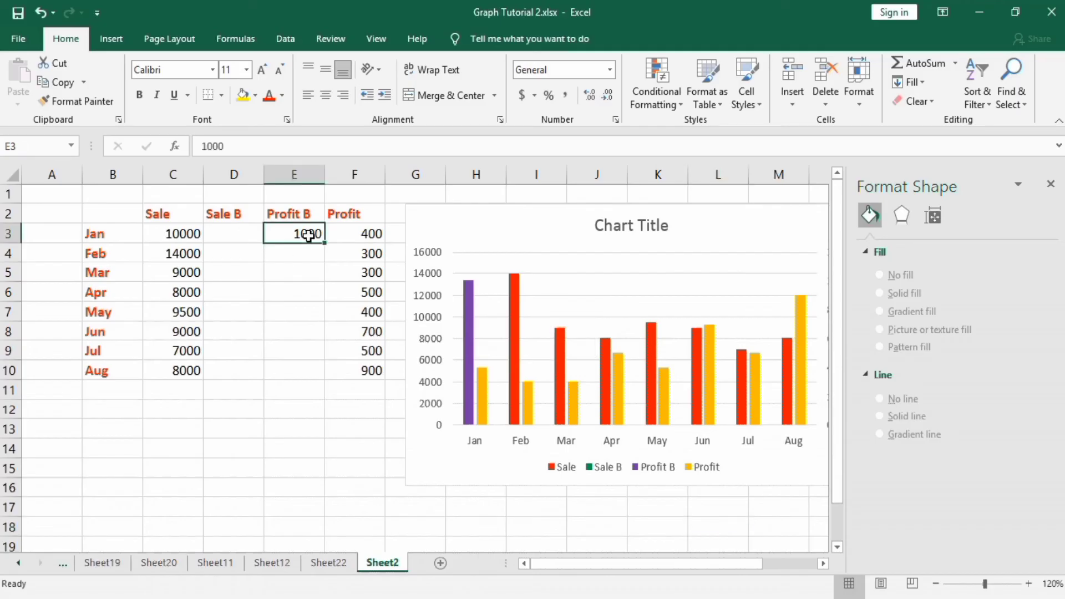
pyautogui.press('BackSpace')
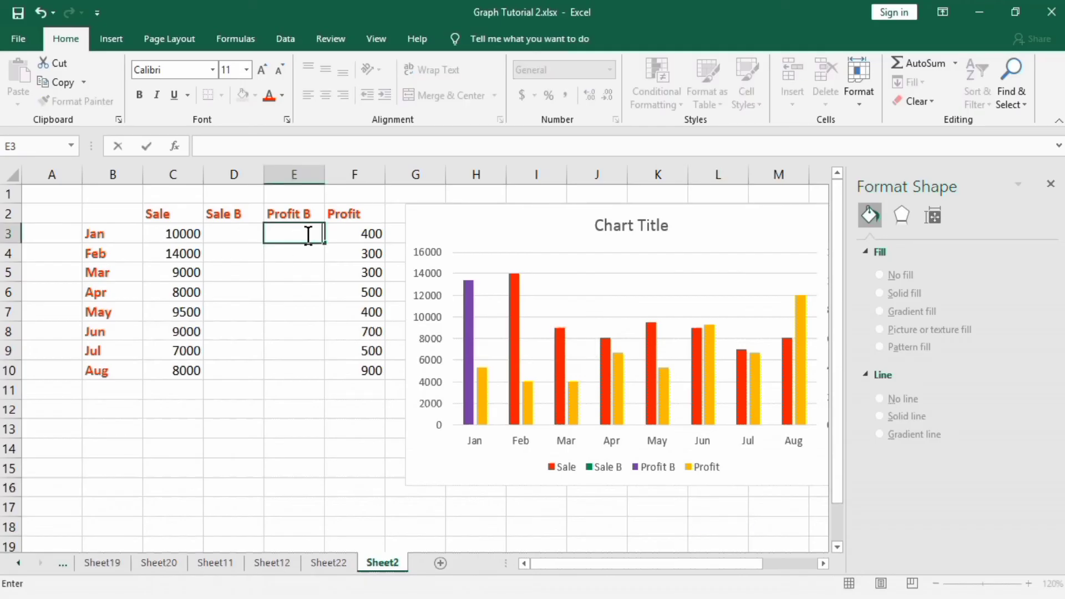
pyautogui.click(261, 431)
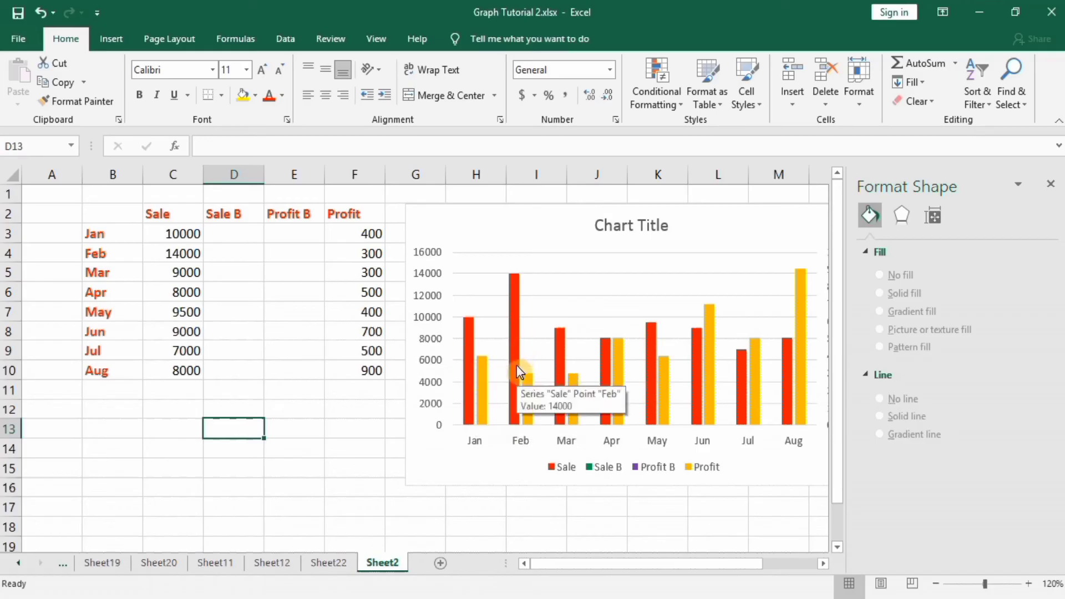
pyautogui.moveTo(468, 371)
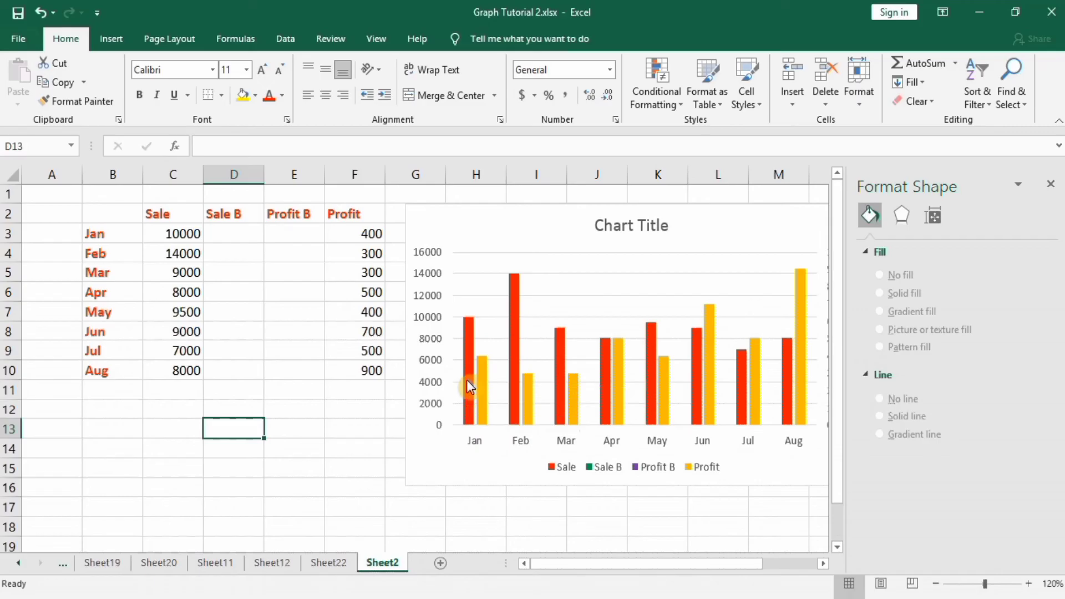
# Step: Give the red Sale series 0% series overlap and 100% gap width
pyautogui.click(467, 379)
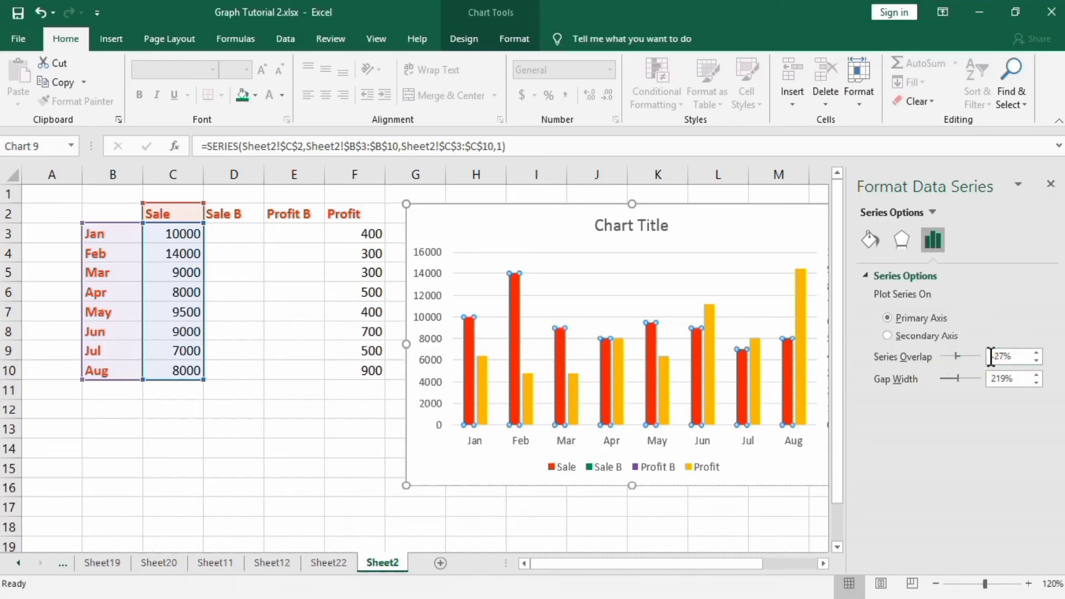
pyautogui.moveTo(1003, 361); pyautogui.dragTo(1004, 356)
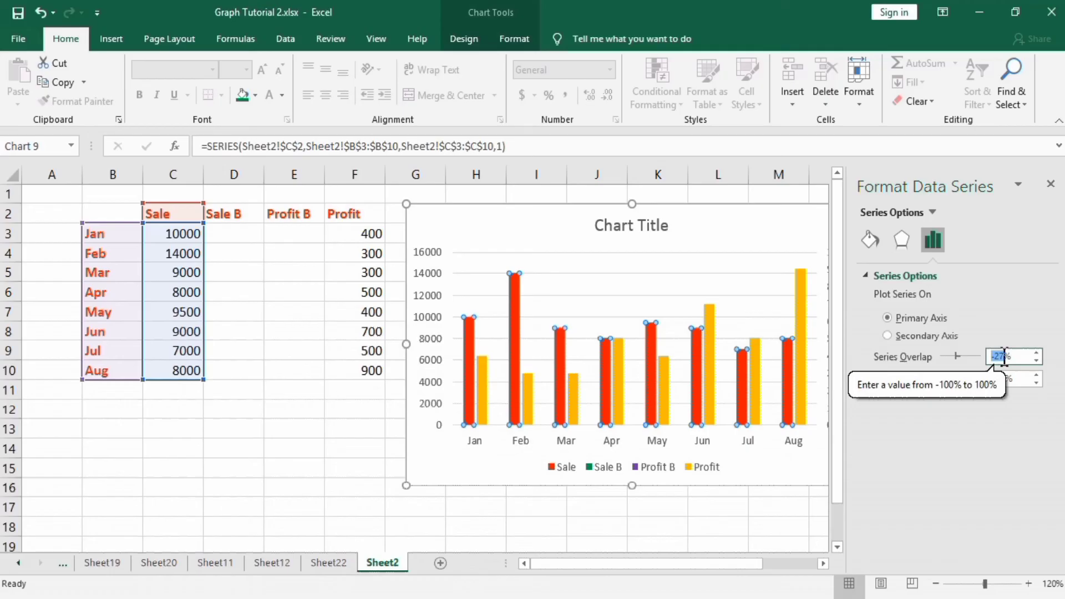
pyautogui.write('0')
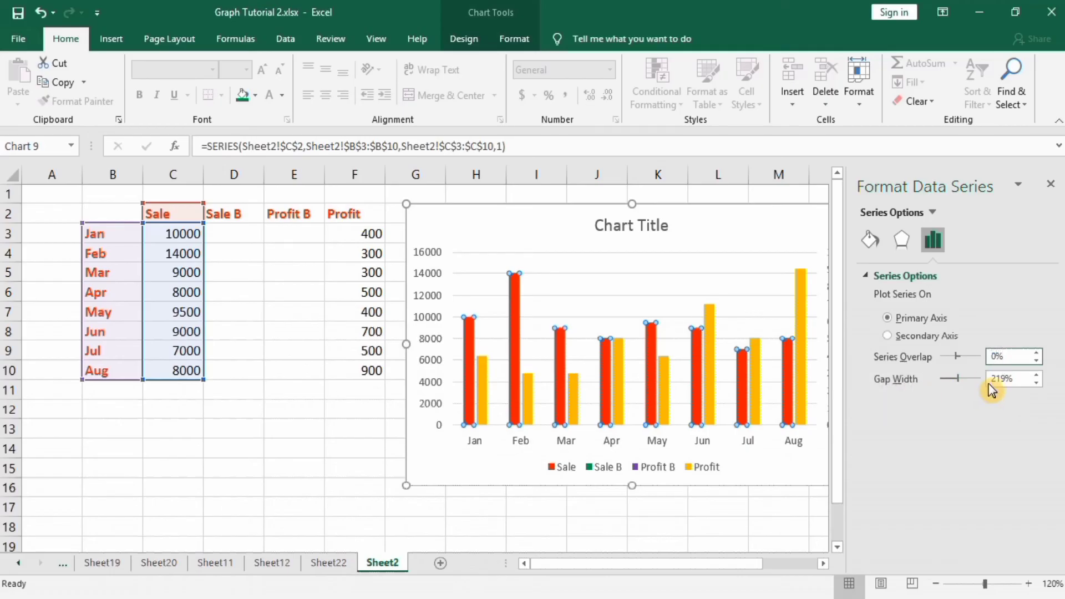
pyautogui.click(993, 379)
pyautogui.moveTo(992, 379); pyautogui.dragTo(1002, 377)
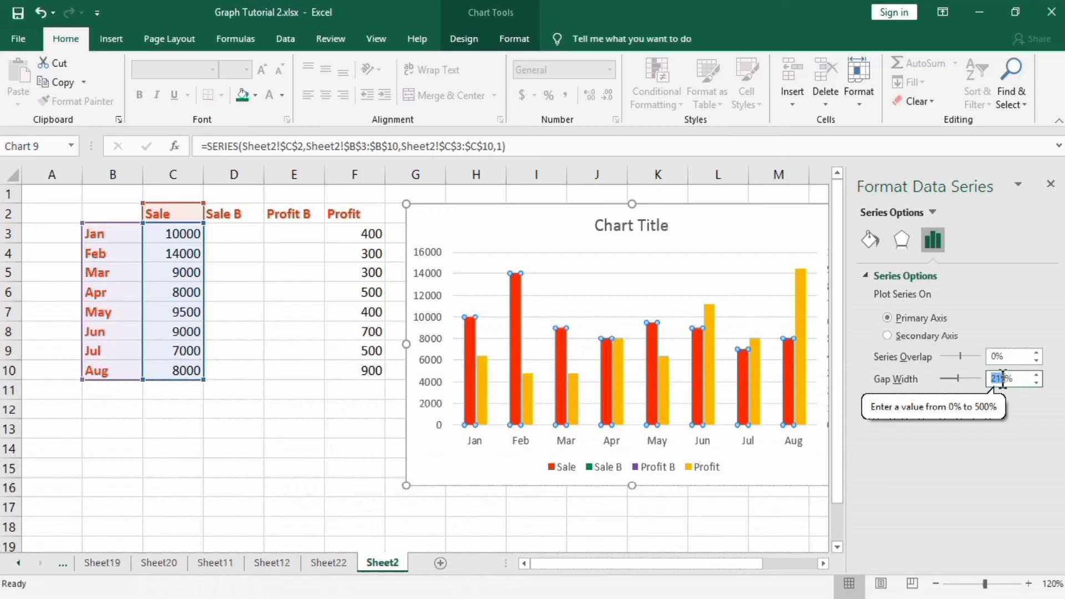
pyautogui.write('100')
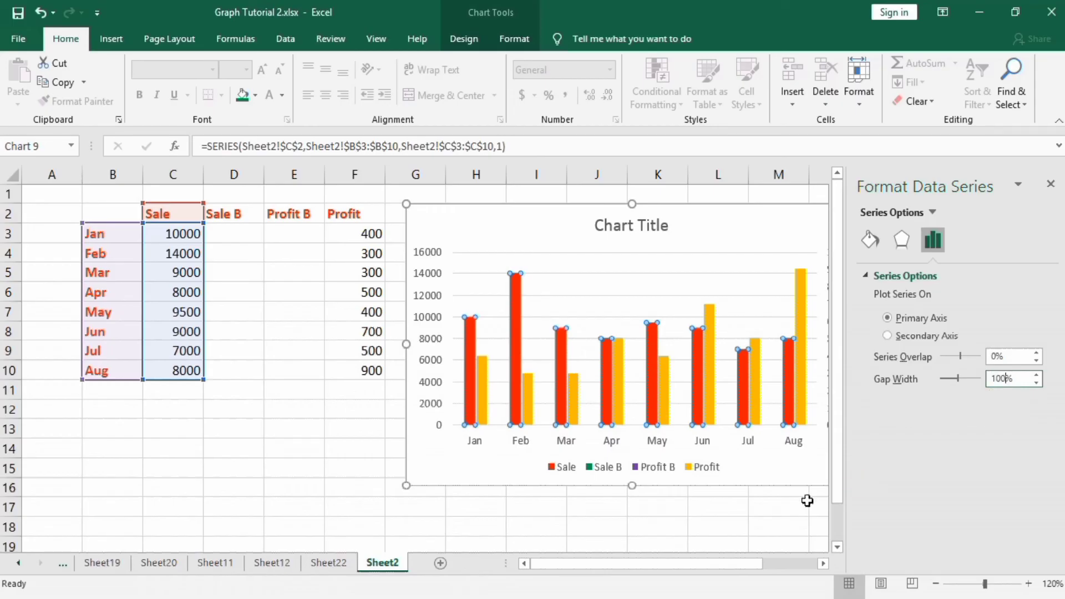
pyautogui.click(719, 507)
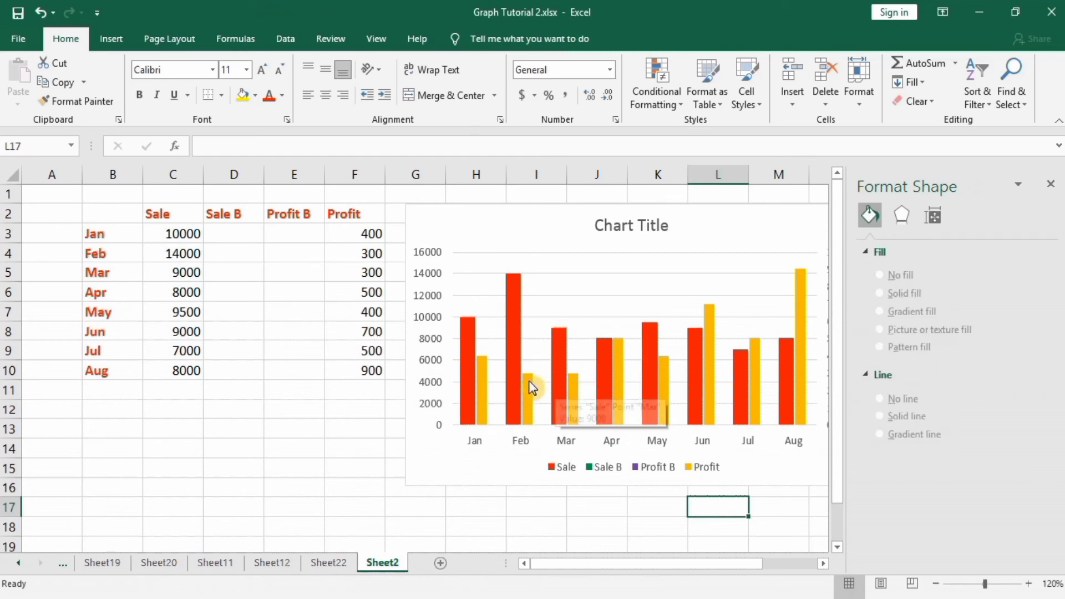
pyautogui.moveTo(482, 391)
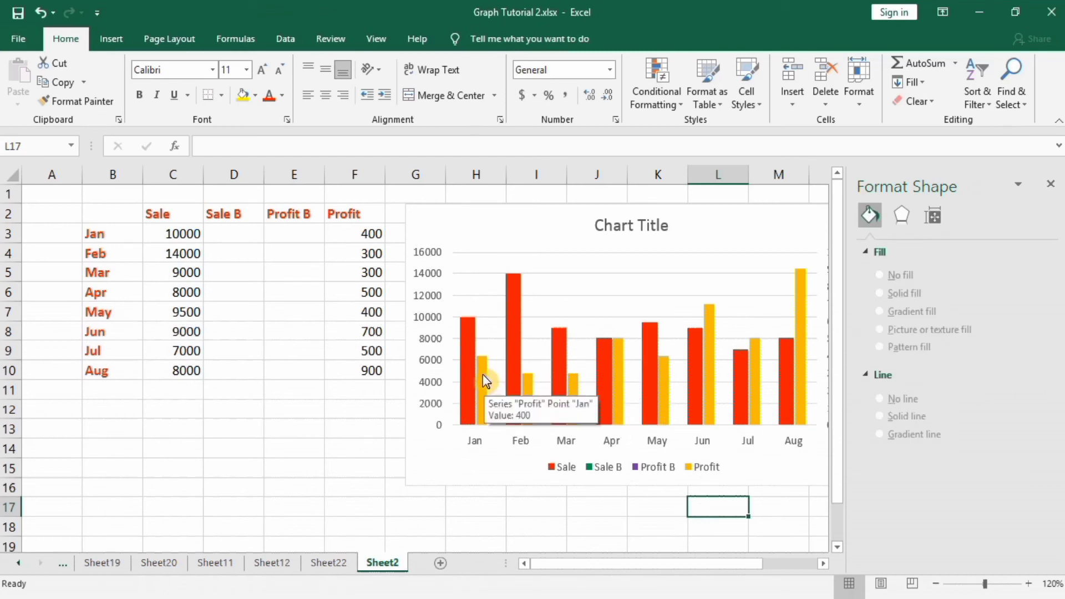
# Step: Set the orange Profit series to 0% series overlap and 100% gap width
pyautogui.click(483, 375)
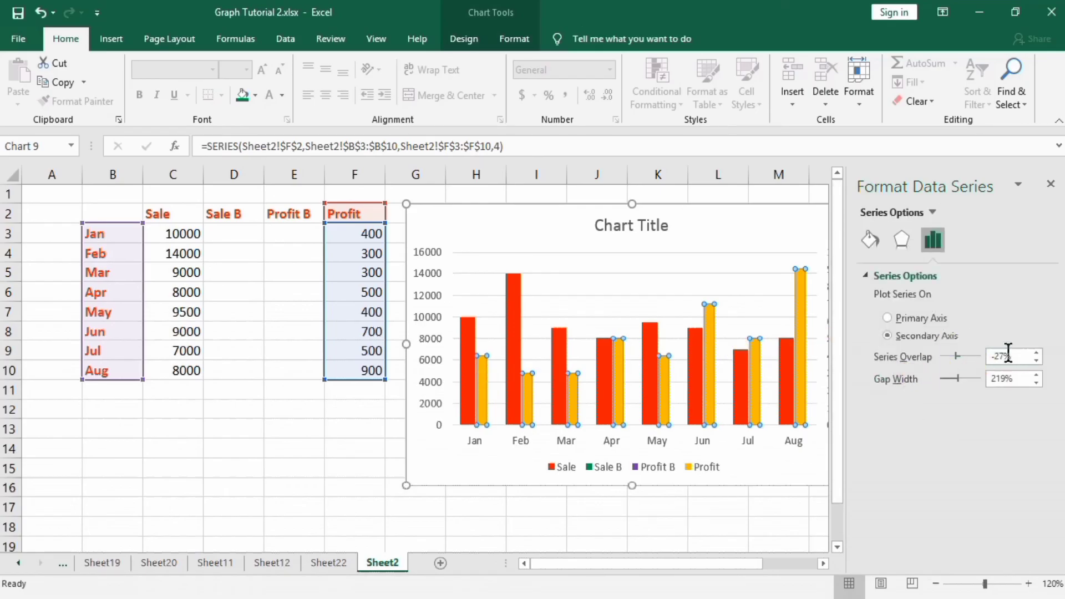
pyautogui.moveTo(1000, 357); pyautogui.dragTo(1005, 359)
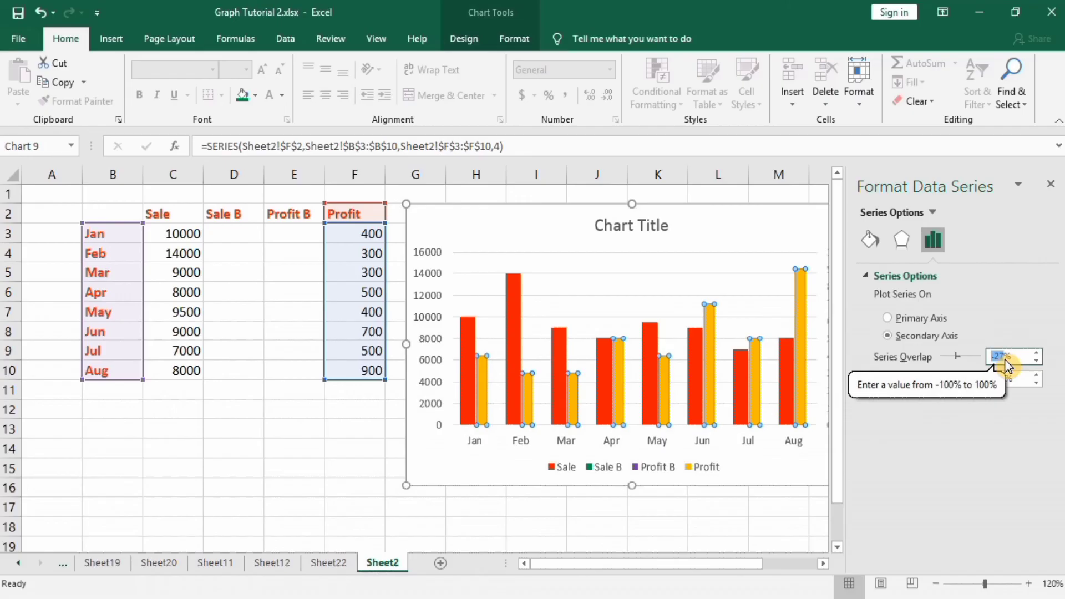
pyautogui.write('0')
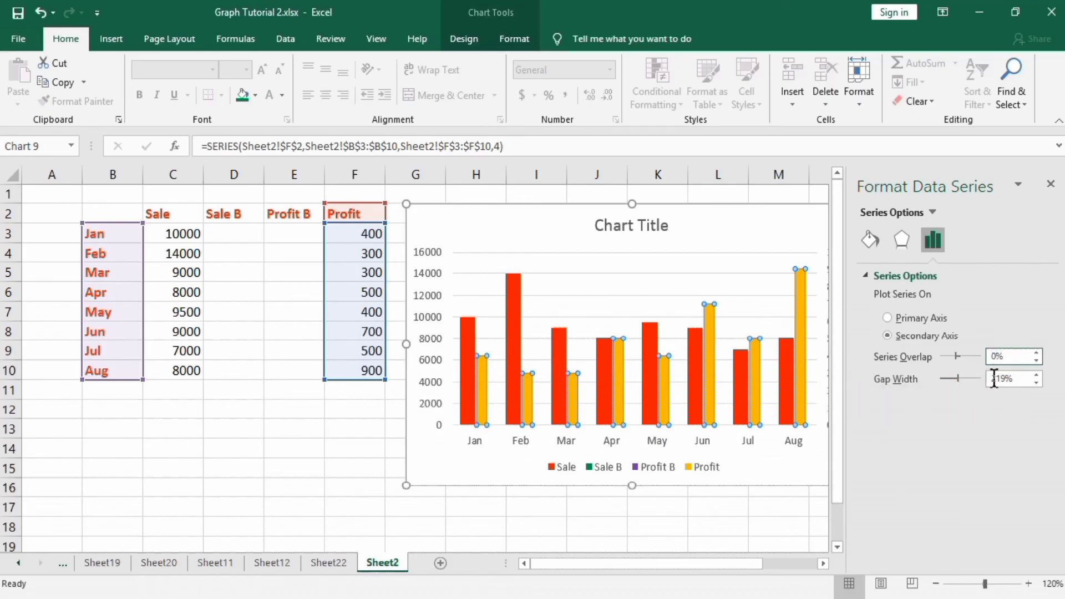
pyautogui.moveTo(994, 382); pyautogui.dragTo(1004, 382)
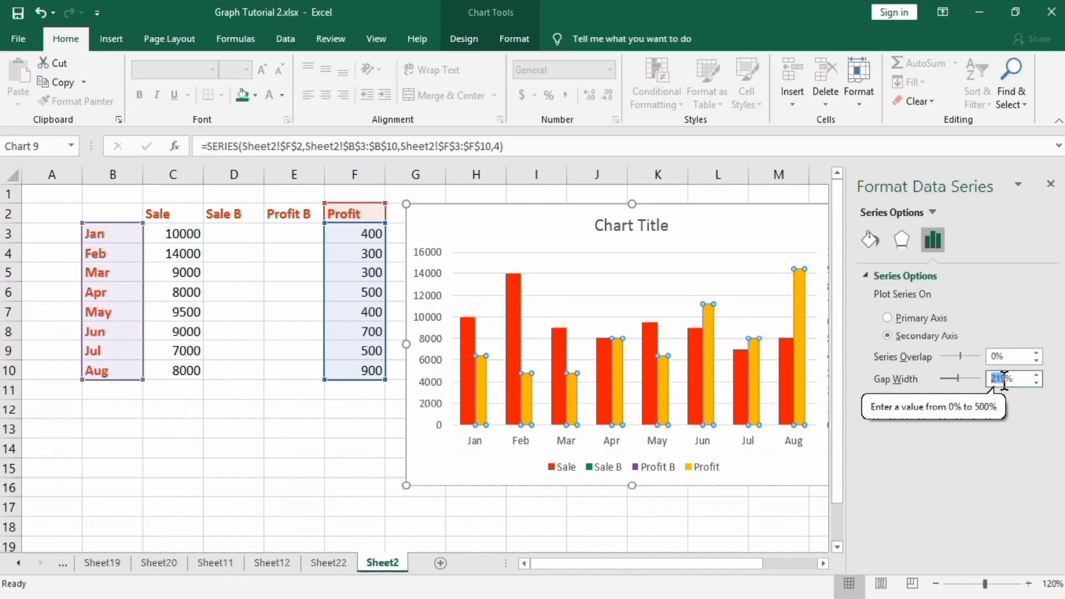
pyautogui.write('100')
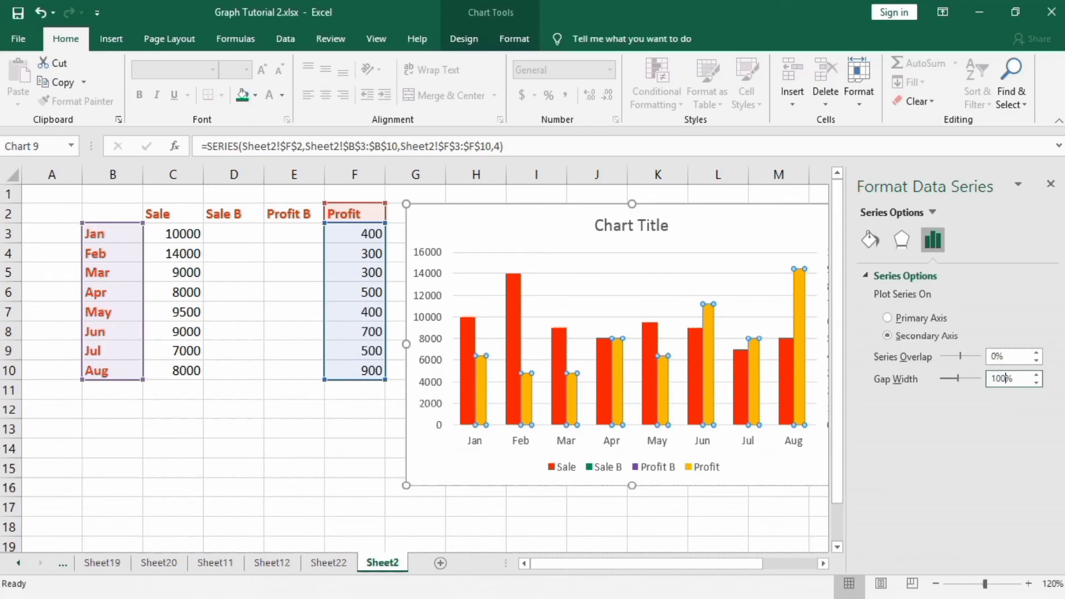
pyautogui.click(766, 527)
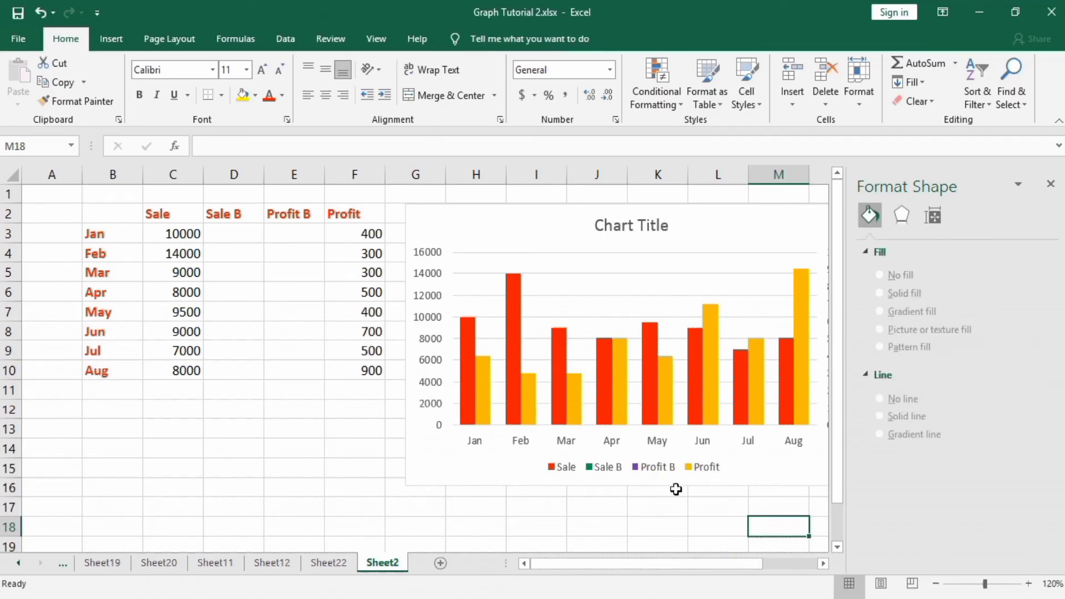
# Step: Add axis titles to the column chart from Chart Elements
pyautogui.moveTo(673, 564); pyautogui.dragTo(696, 564)
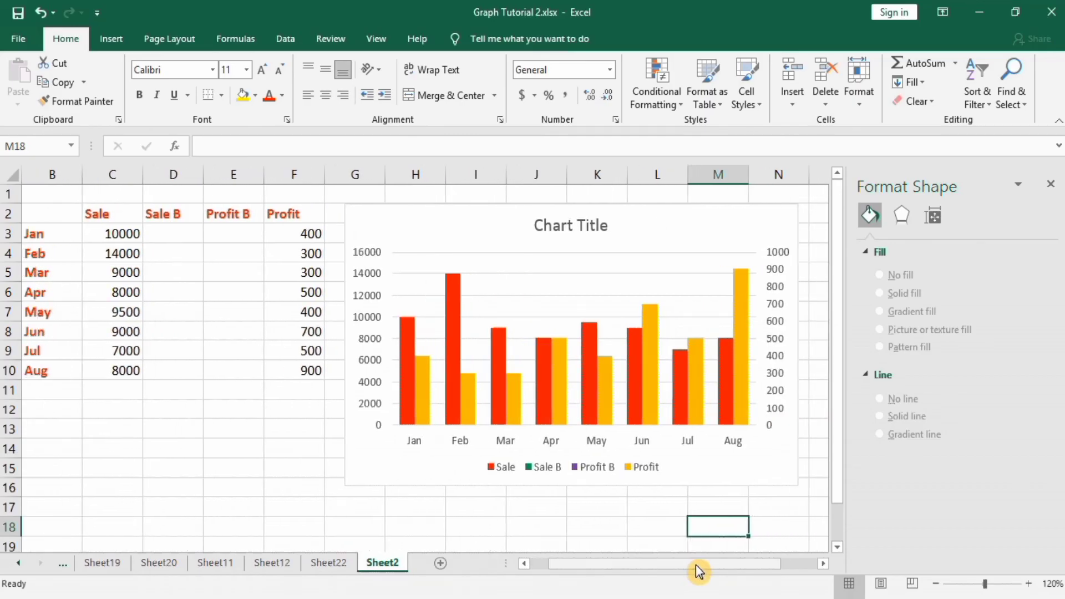
pyautogui.click(777, 232)
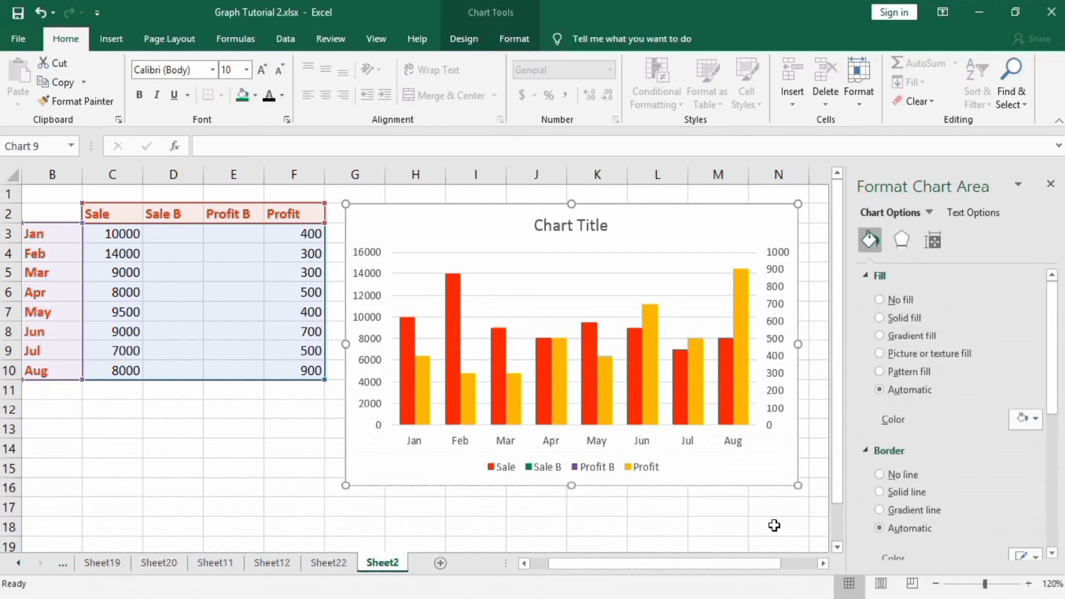
pyautogui.moveTo(777, 566); pyautogui.dragTo(787, 568)
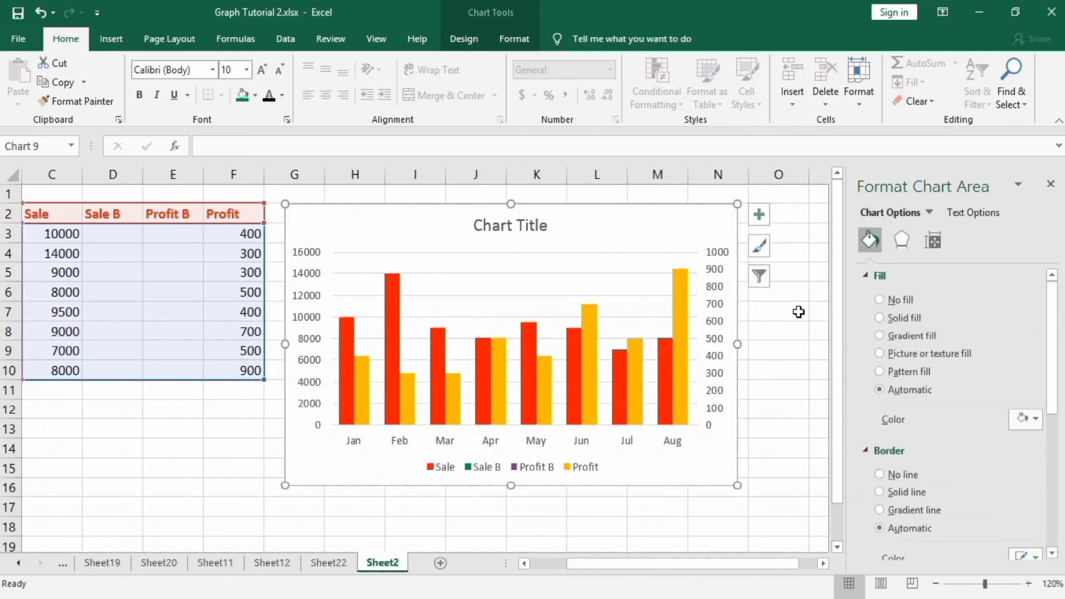
pyautogui.click(761, 214)
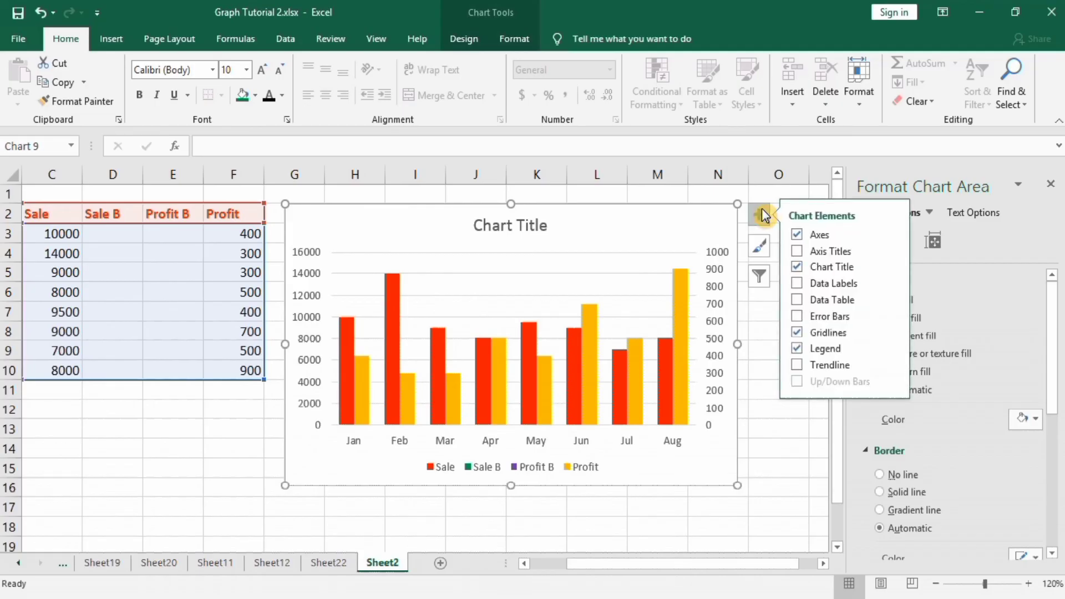
pyautogui.click(797, 253)
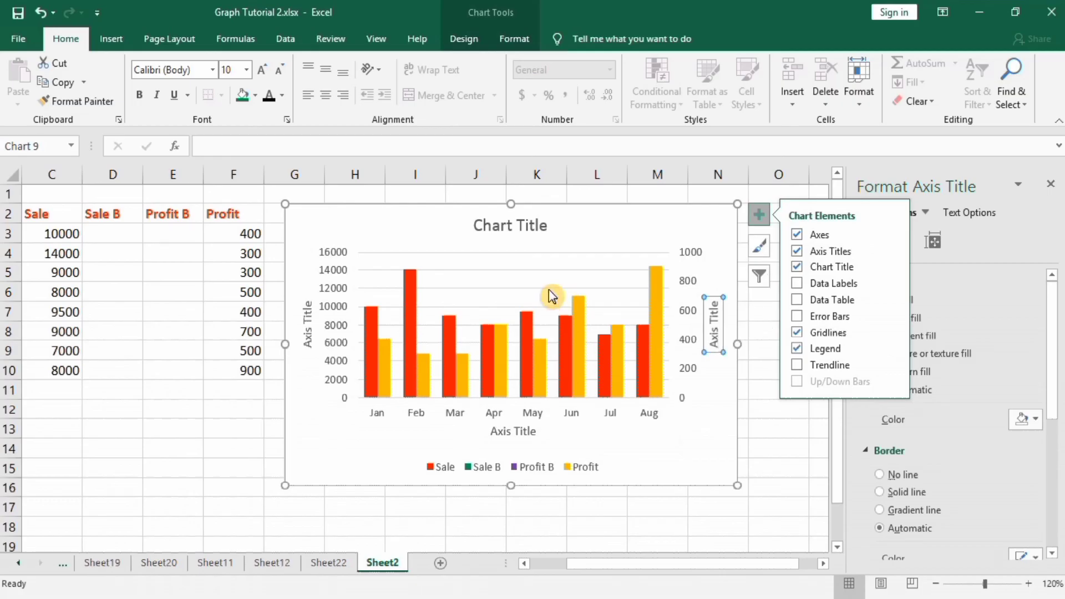
# Step: Label the left vertical axis 'sale' and the right secondary axis 'Profit'
pyautogui.click(304, 324)
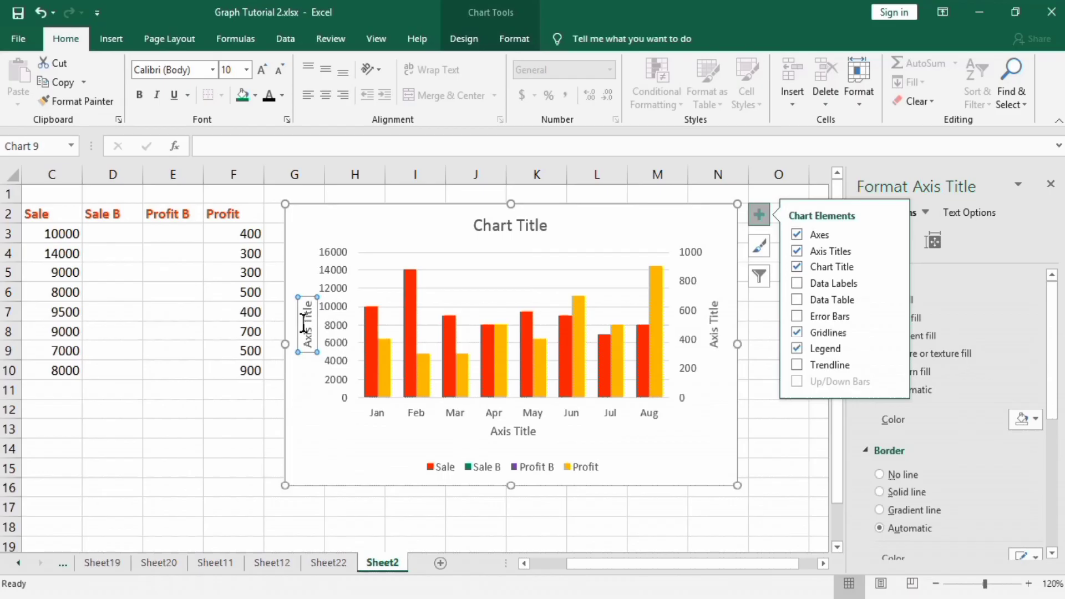
pyautogui.write('sale')
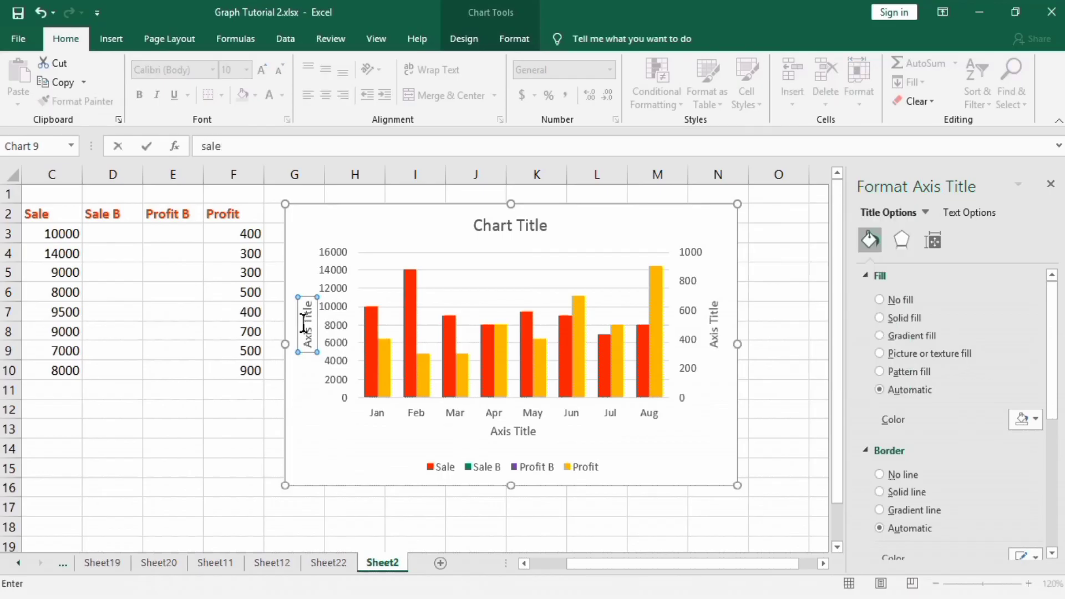
pyautogui.press('Return')
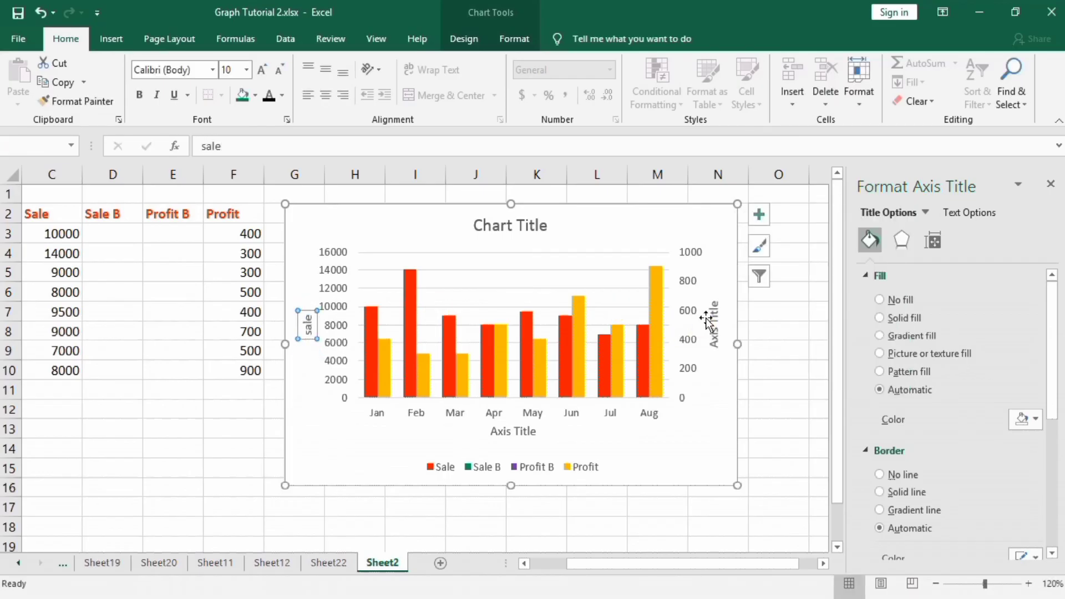
pyautogui.click(708, 321)
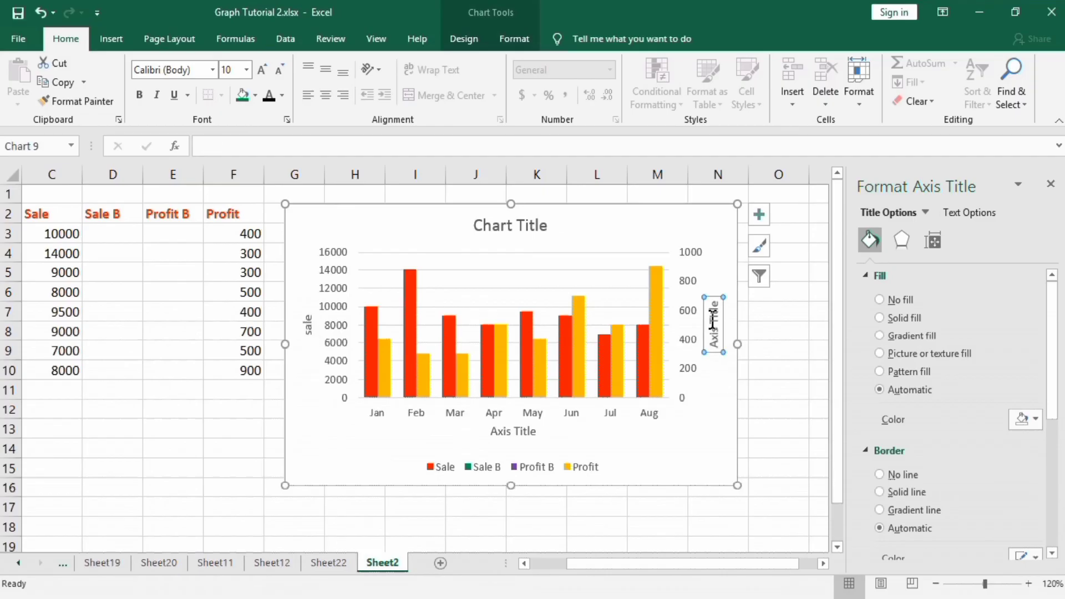
pyautogui.write('Profit')
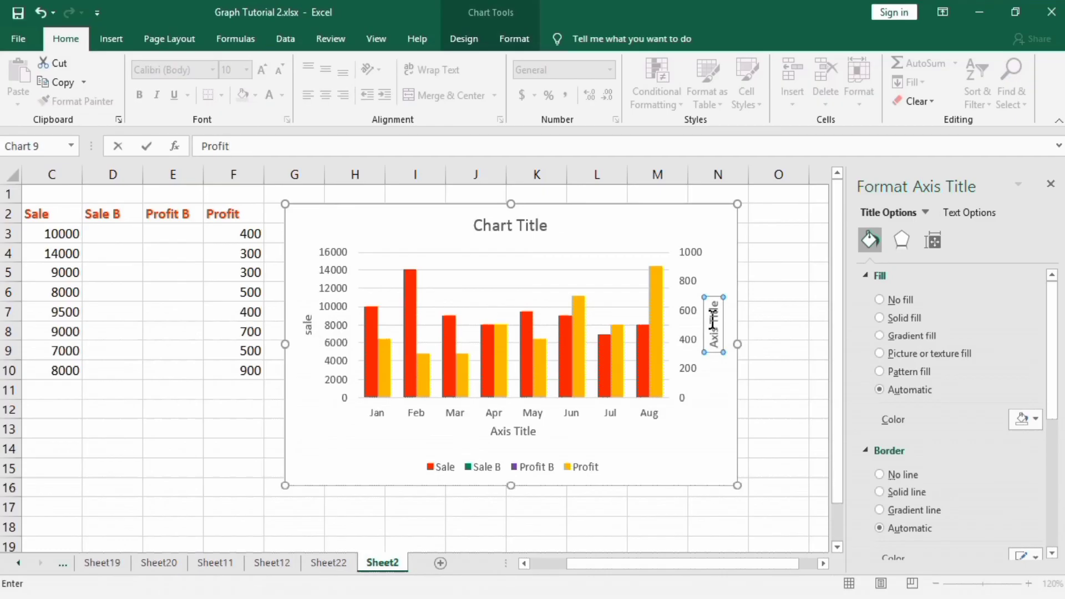
pyautogui.press('Return')
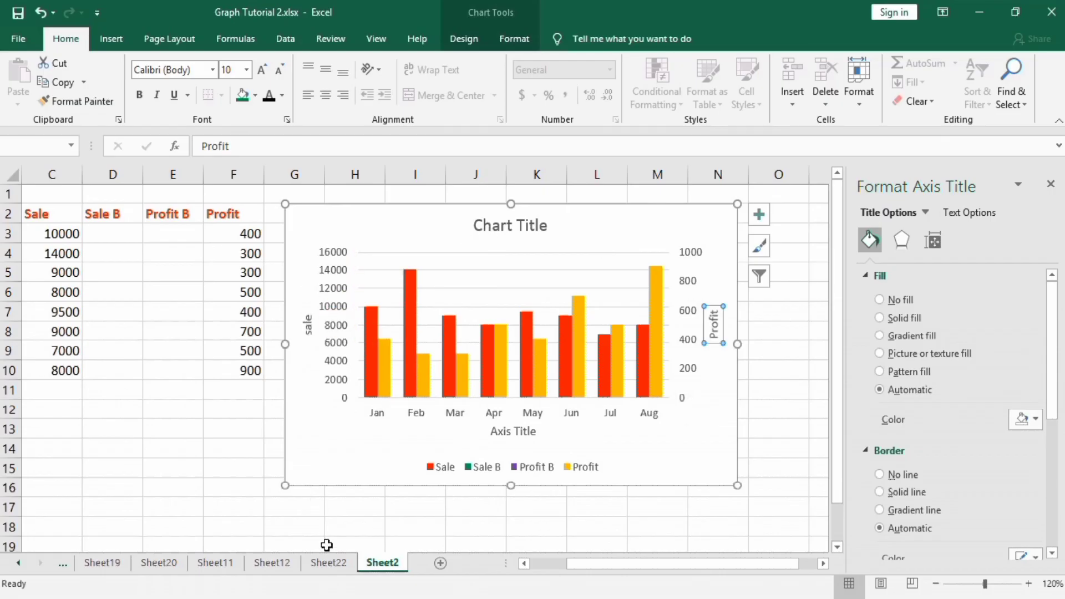
pyautogui.click(331, 563)
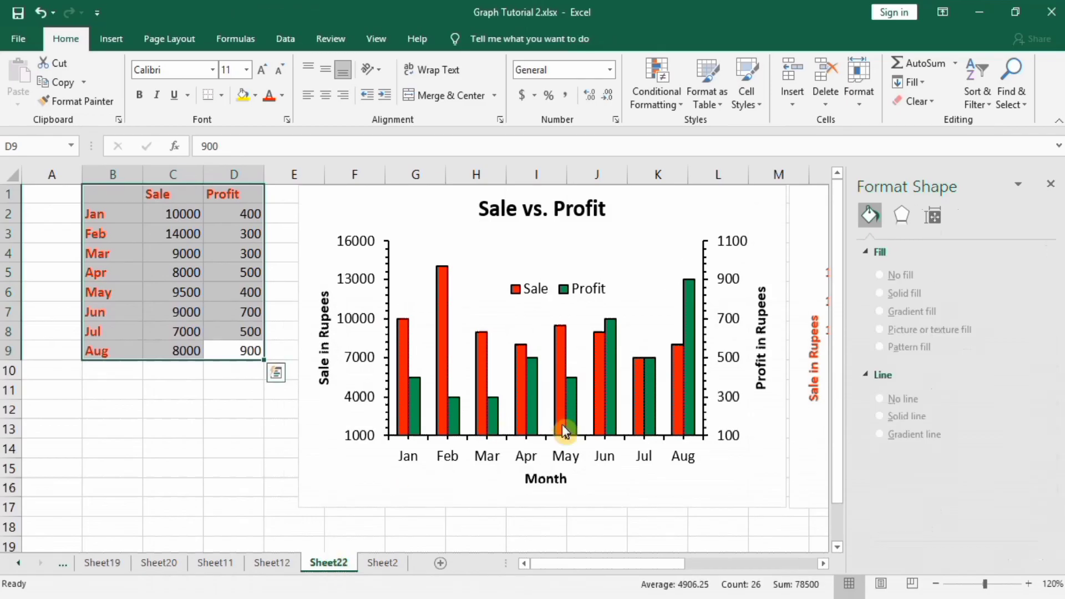
pyautogui.moveTo(618, 563); pyautogui.dragTo(735, 564)
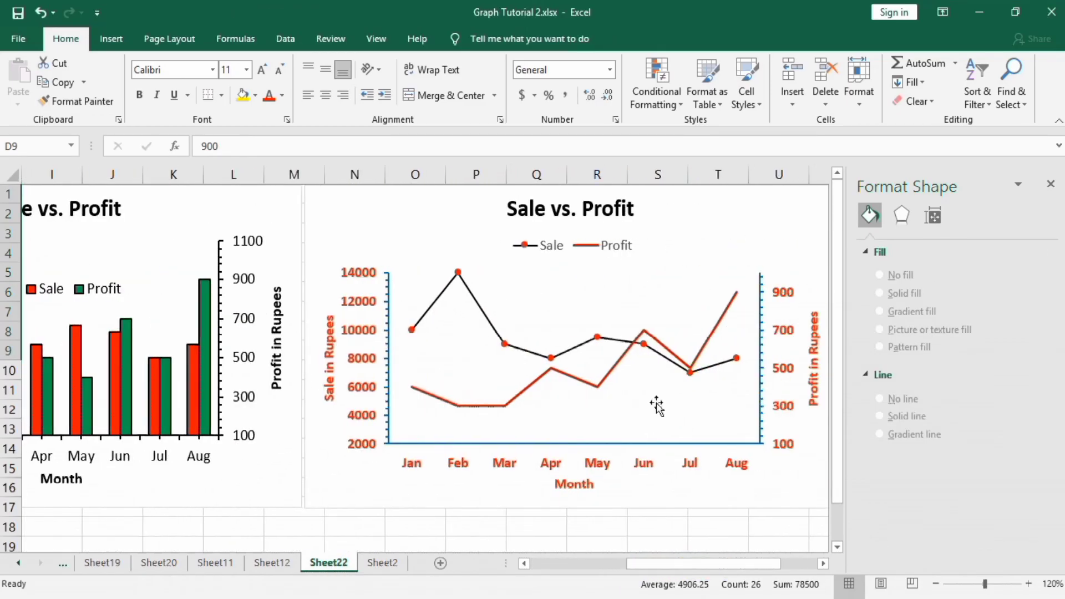
pyautogui.click(389, 564)
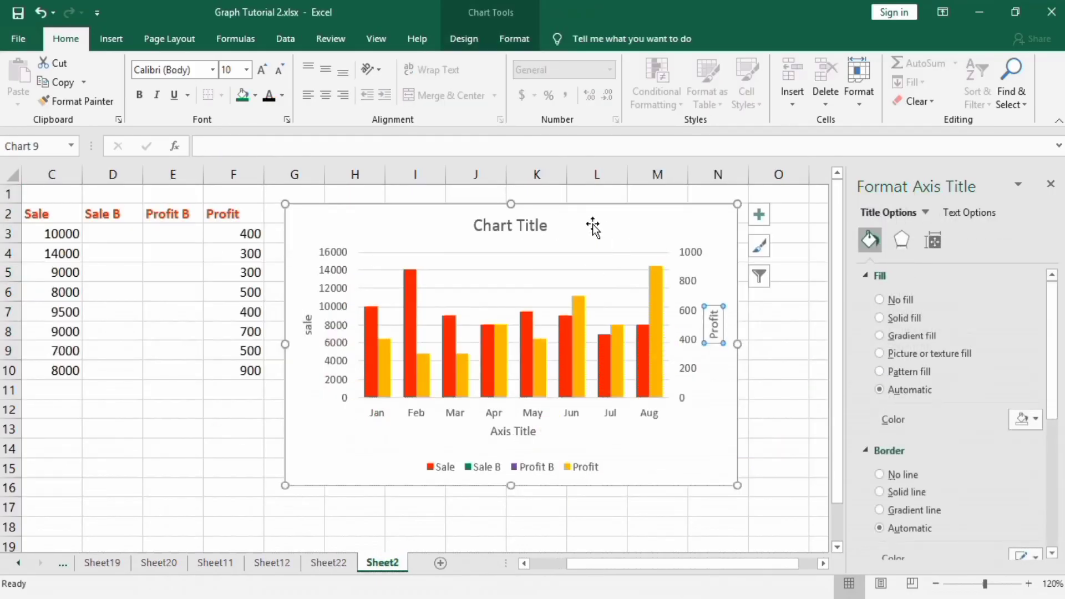
# Step: Delete the blank Sale B and Profit B entries from the chart legend
pyautogui.moveTo(601, 247); pyautogui.dragTo(621, 237)
pyautogui.click(482, 472)
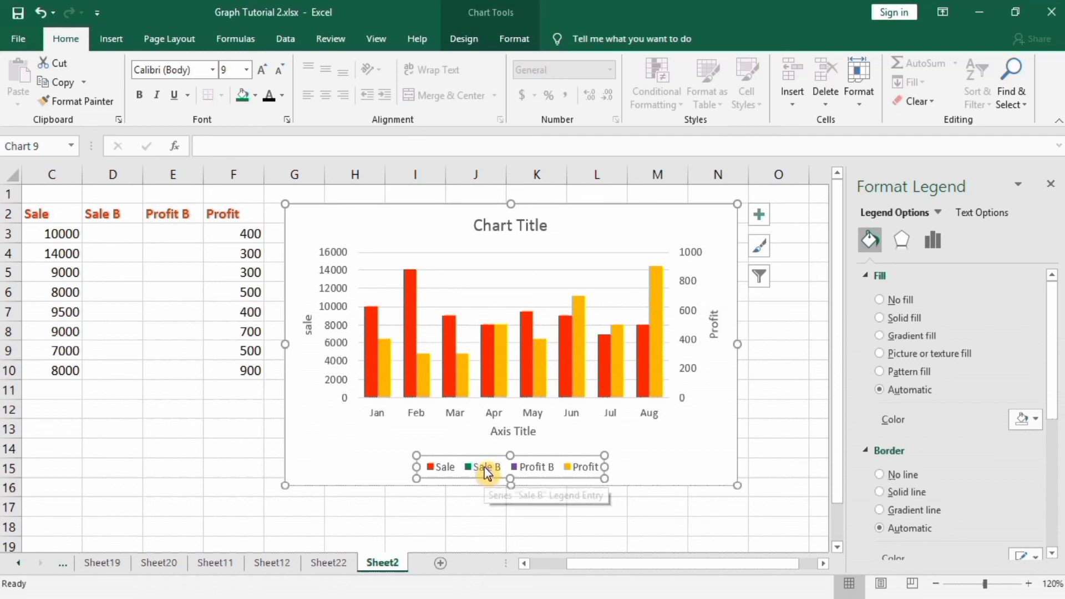
pyautogui.click(487, 472)
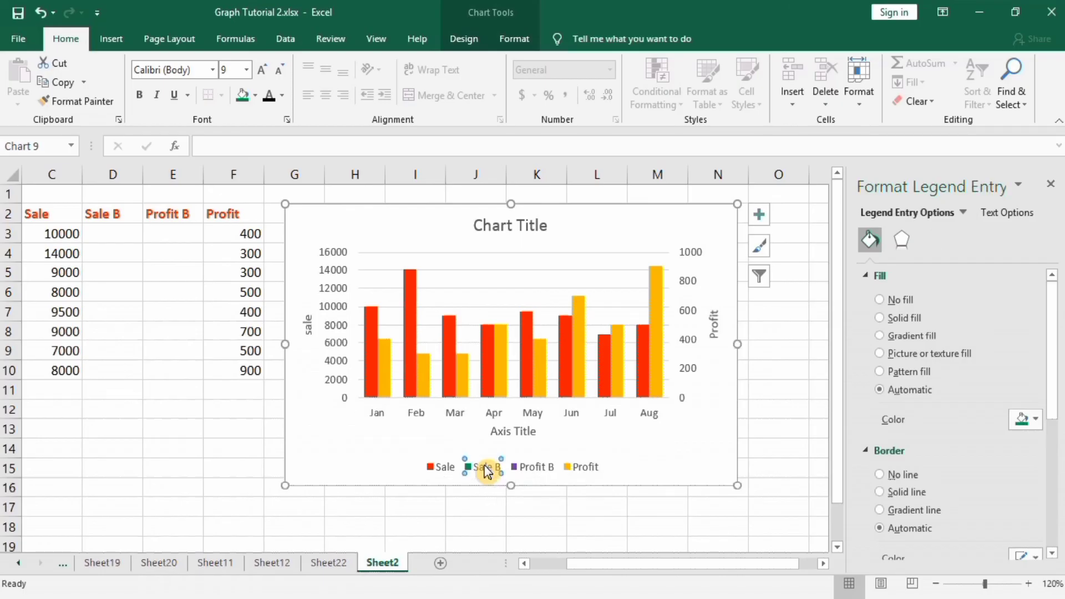
pyautogui.press('Delete')
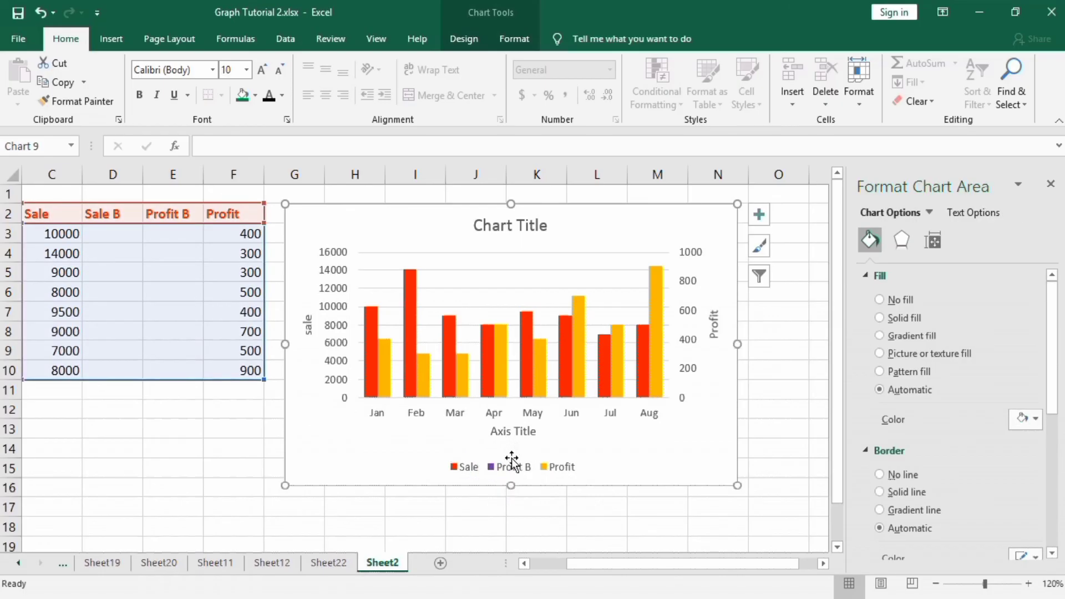
pyautogui.click(513, 468)
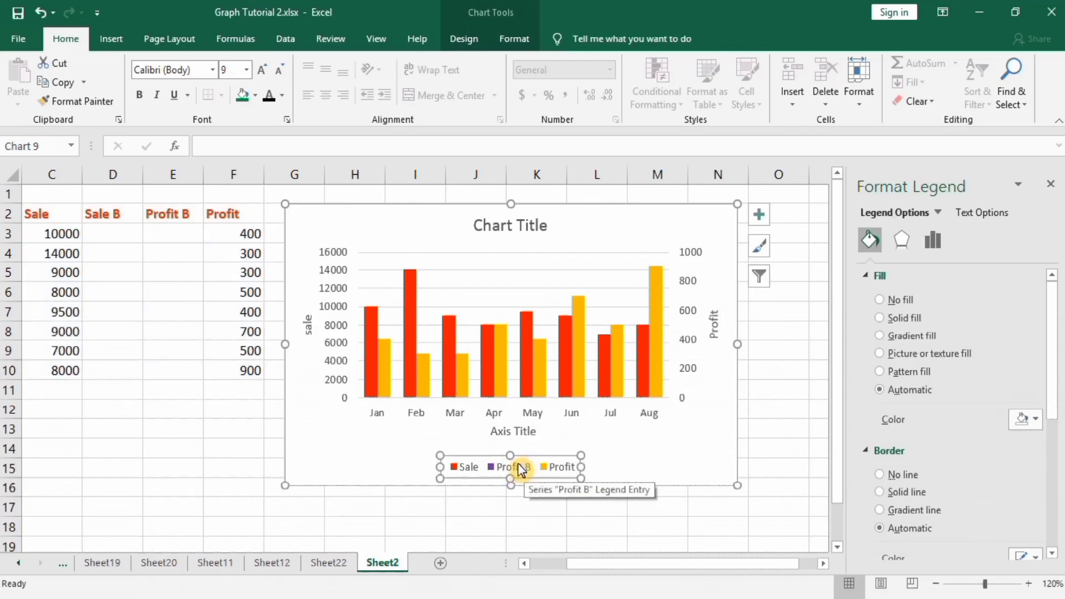
pyautogui.click(518, 471)
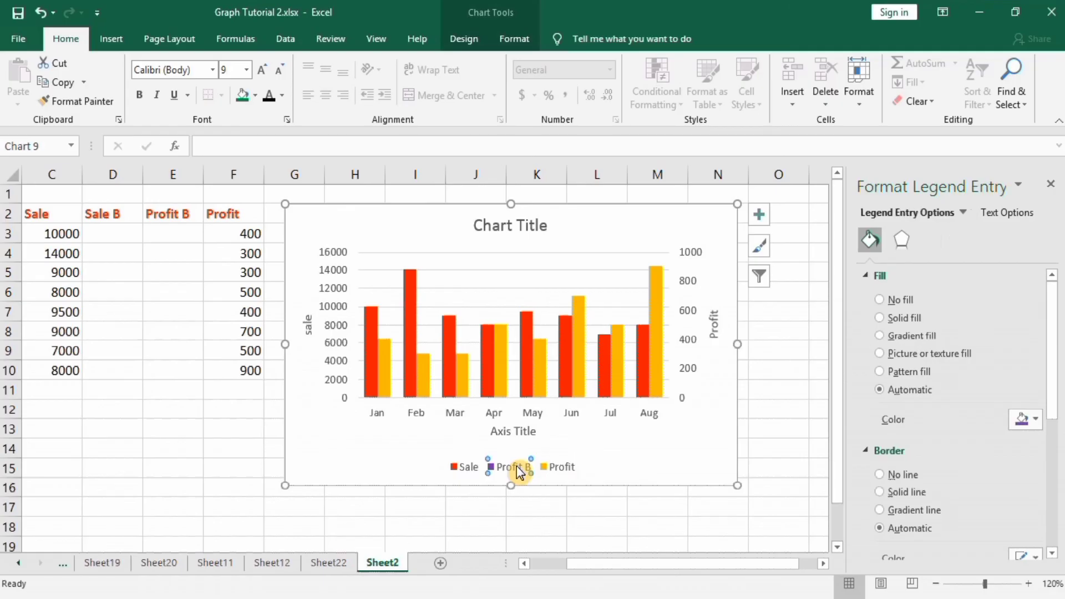
pyautogui.press('Delete')
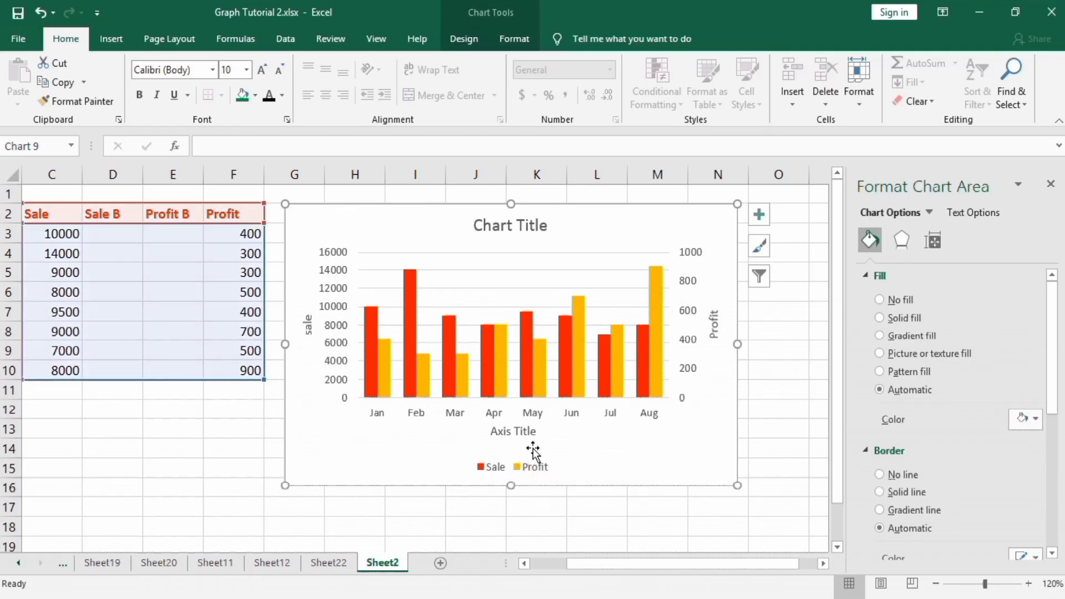
pyautogui.click(777, 412)
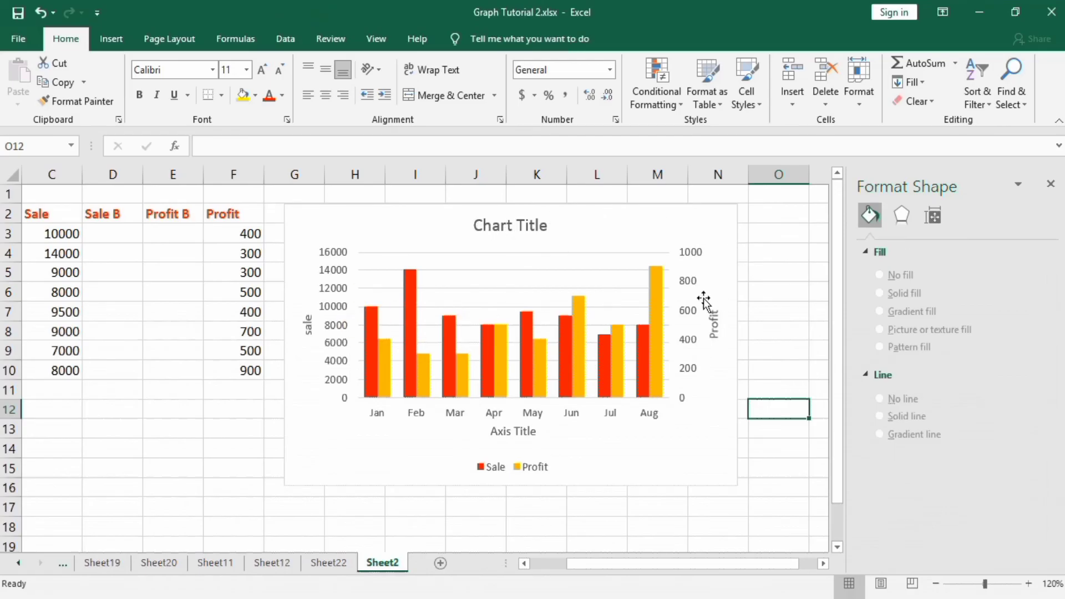
pyautogui.click(695, 345)
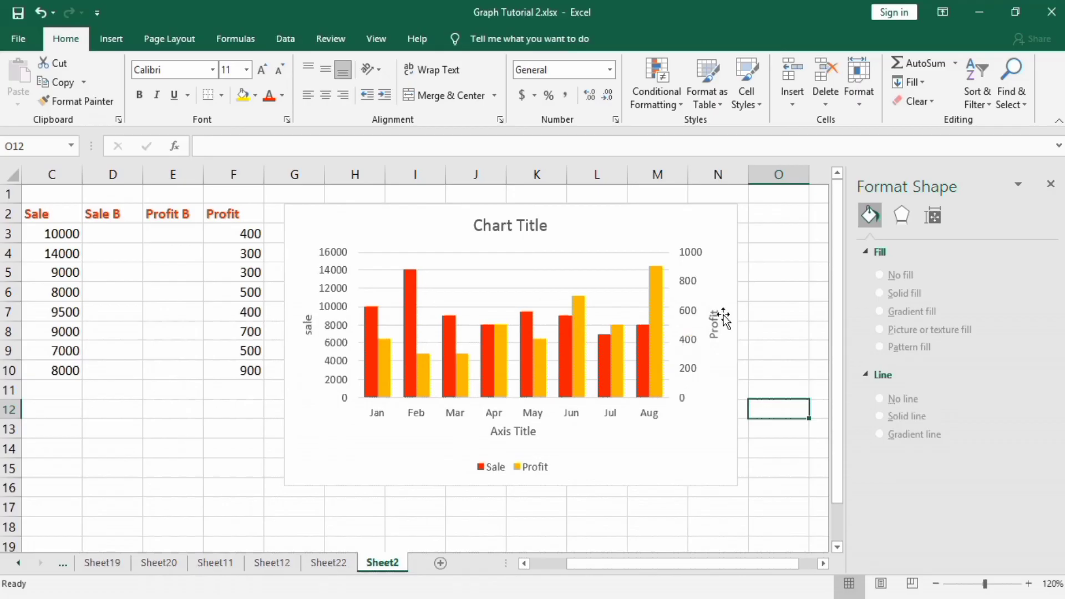